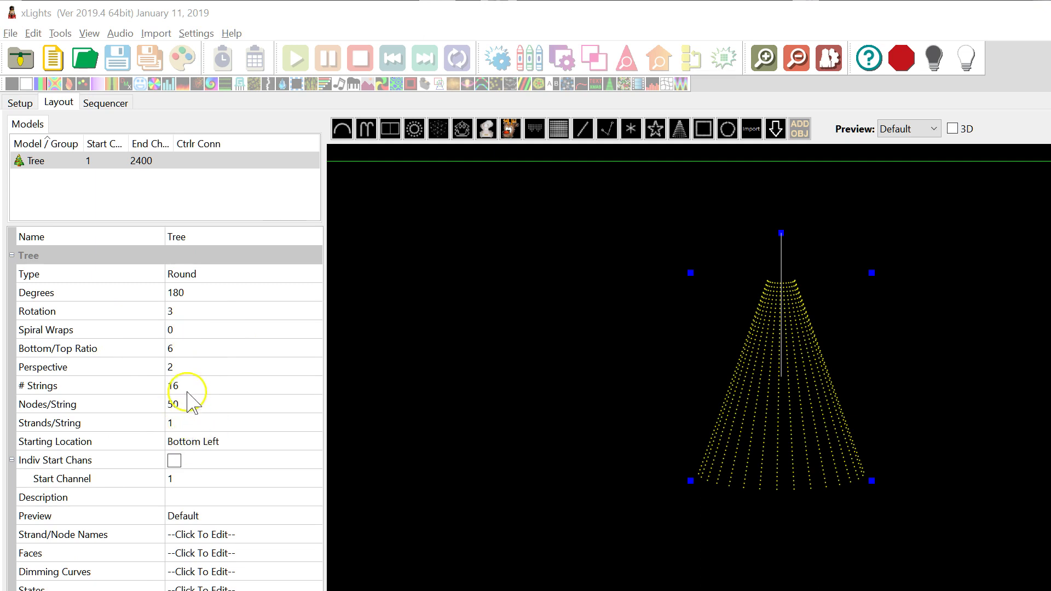
# Confirm the Tree model has 16 strings of 50 nodes, then deselect it
pyautogui.click(139, 385)
pyautogui.click(163, 406)
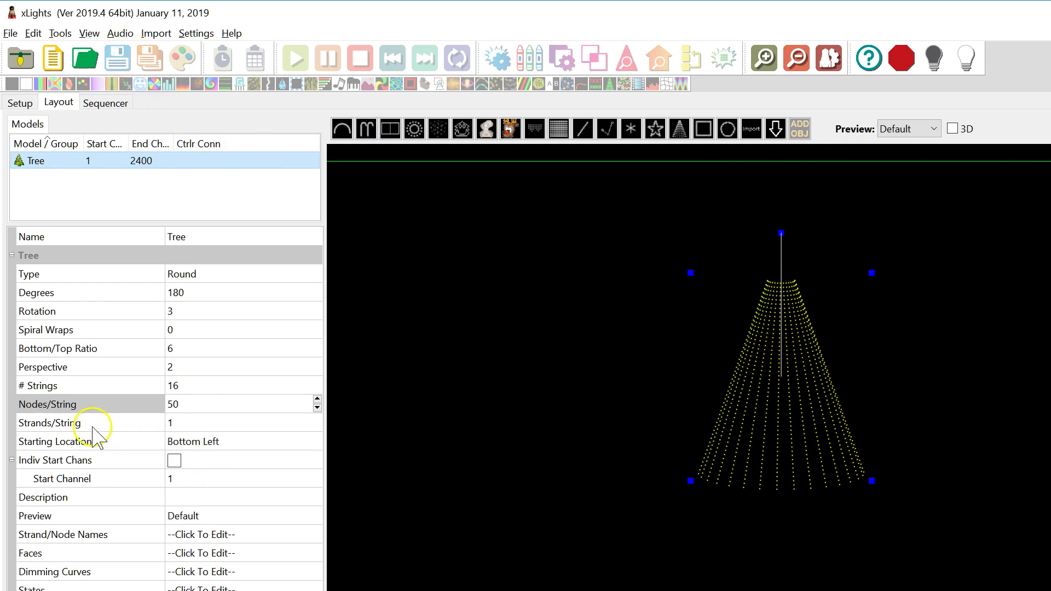
pyautogui.click(117, 34)
pyautogui.moveTo(89, 34)
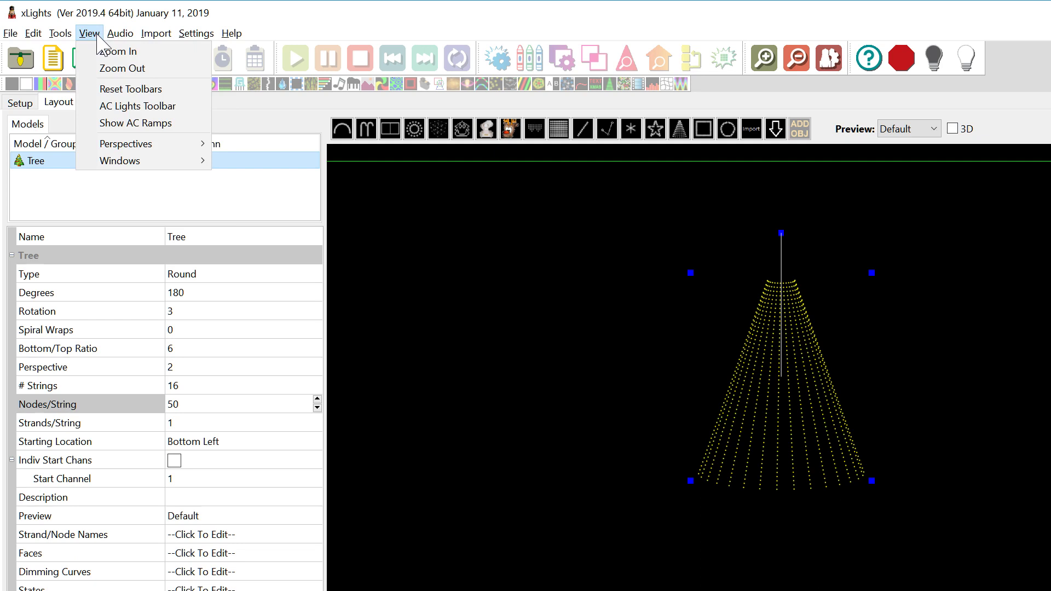
pyautogui.click(357, 197)
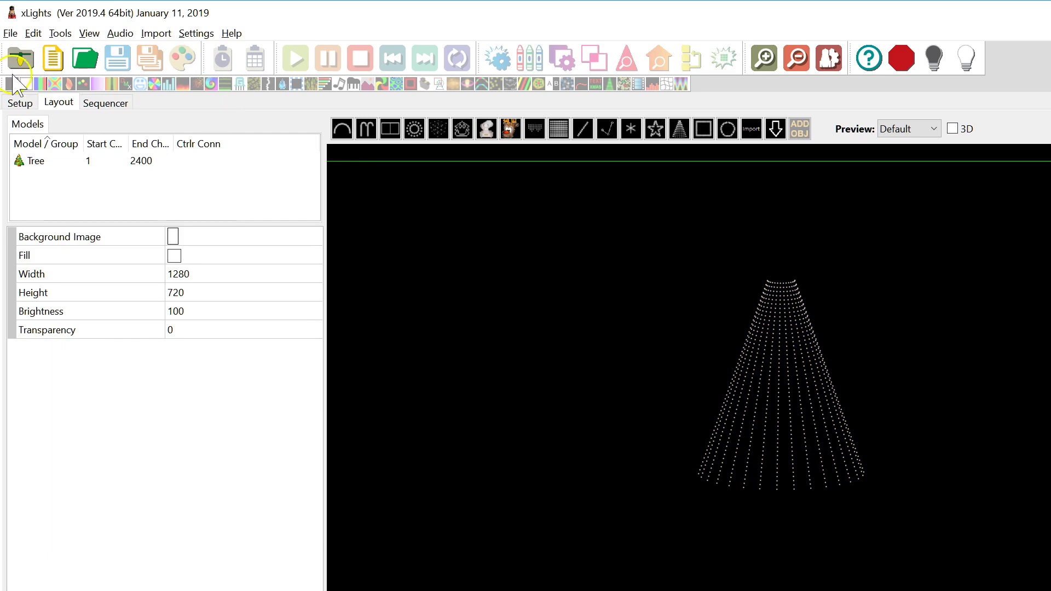
# Create a 20fps musical sequence from SEQ-JOYTOTHEWORLD1.mp3 using Quick Start
pyautogui.click(104, 103)
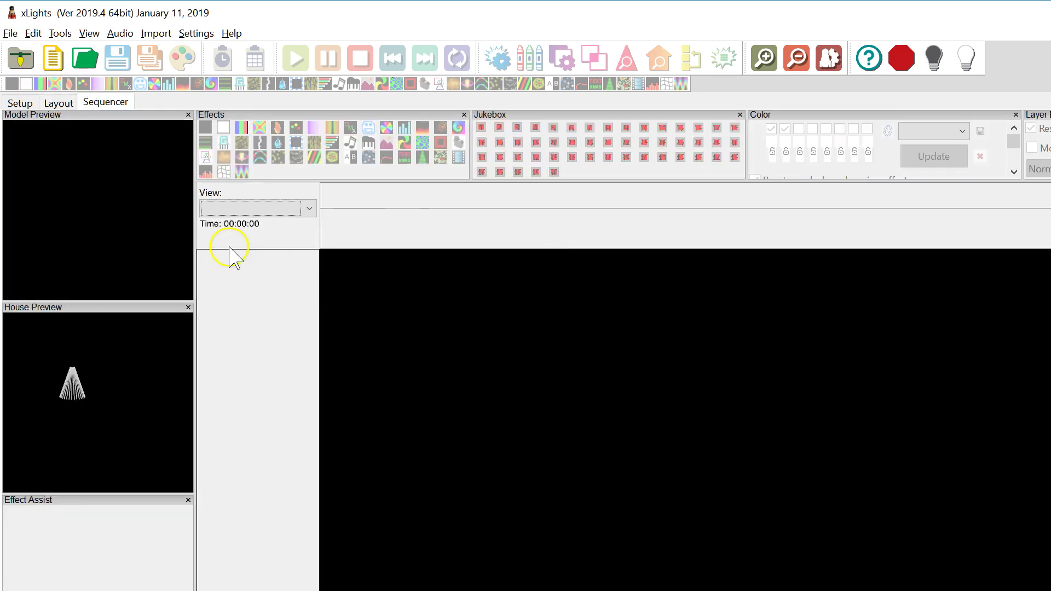
pyautogui.click(10, 33)
pyautogui.click(30, 54)
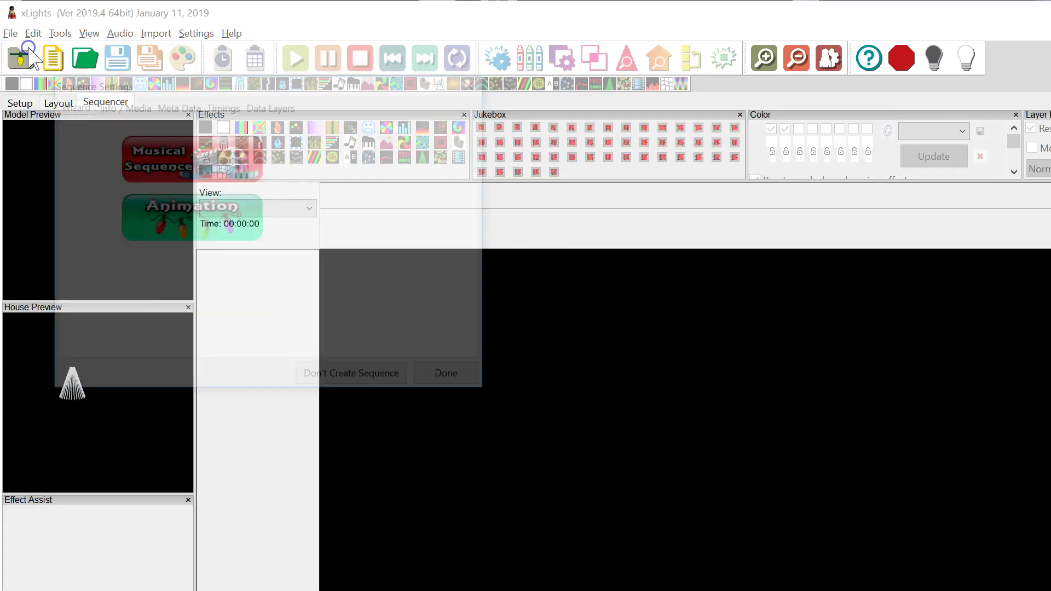
pyautogui.click(193, 162)
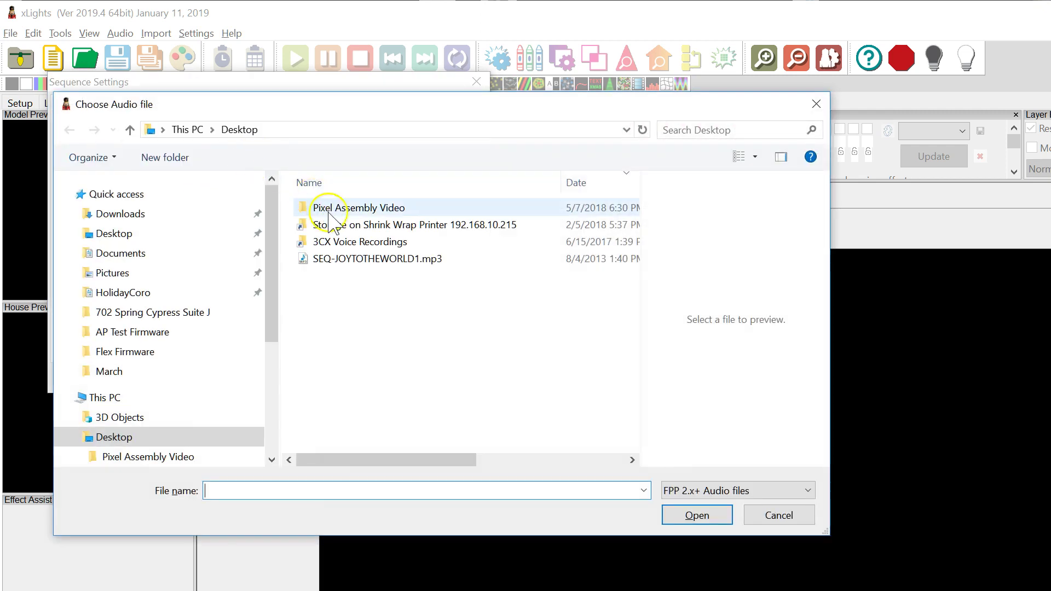
pyautogui.doubleClick(361, 259)
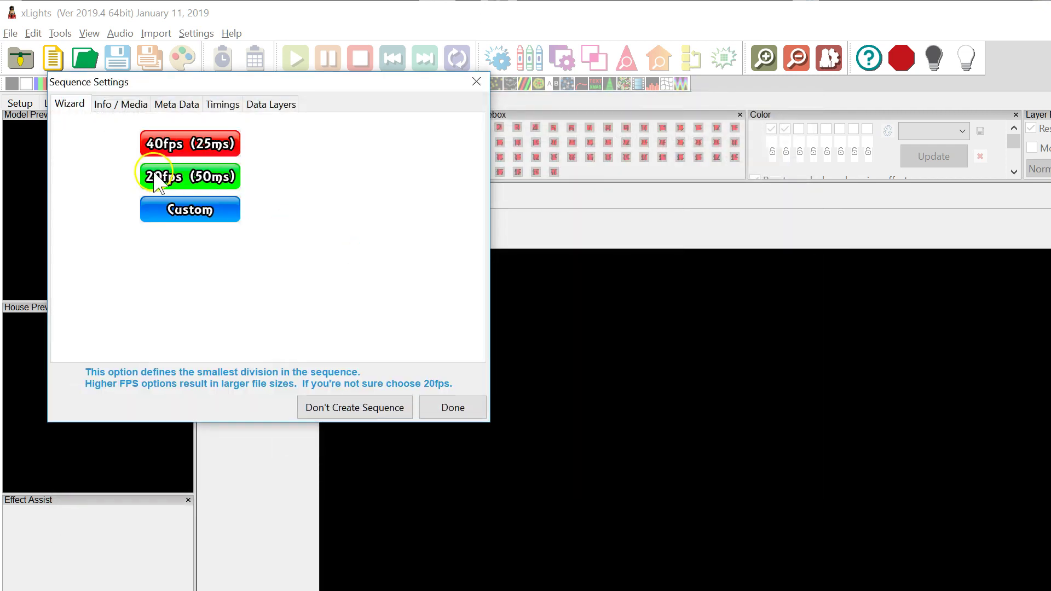
pyautogui.click(185, 176)
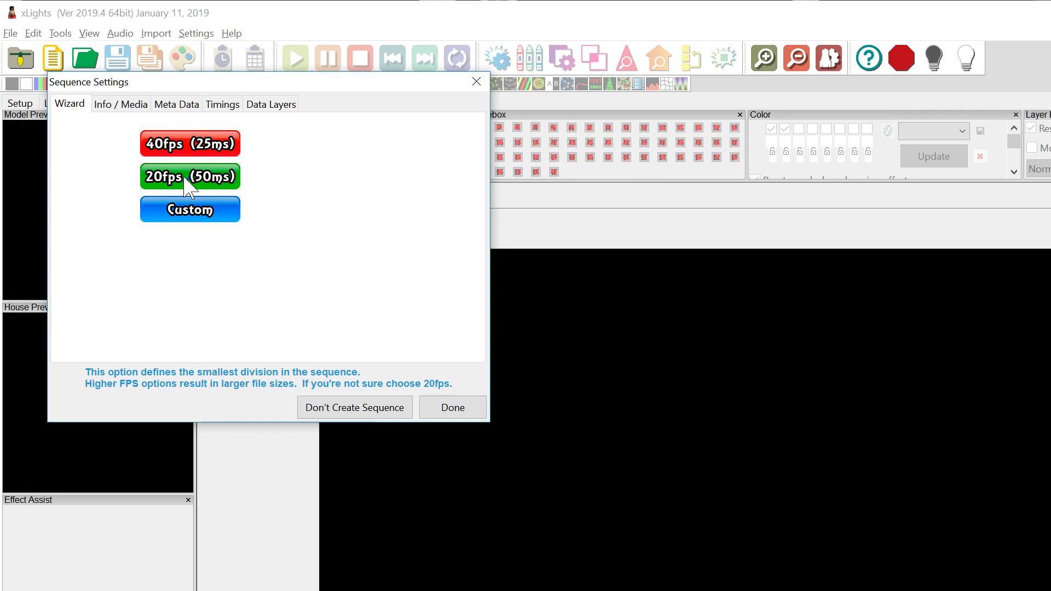
pyautogui.click(198, 208)
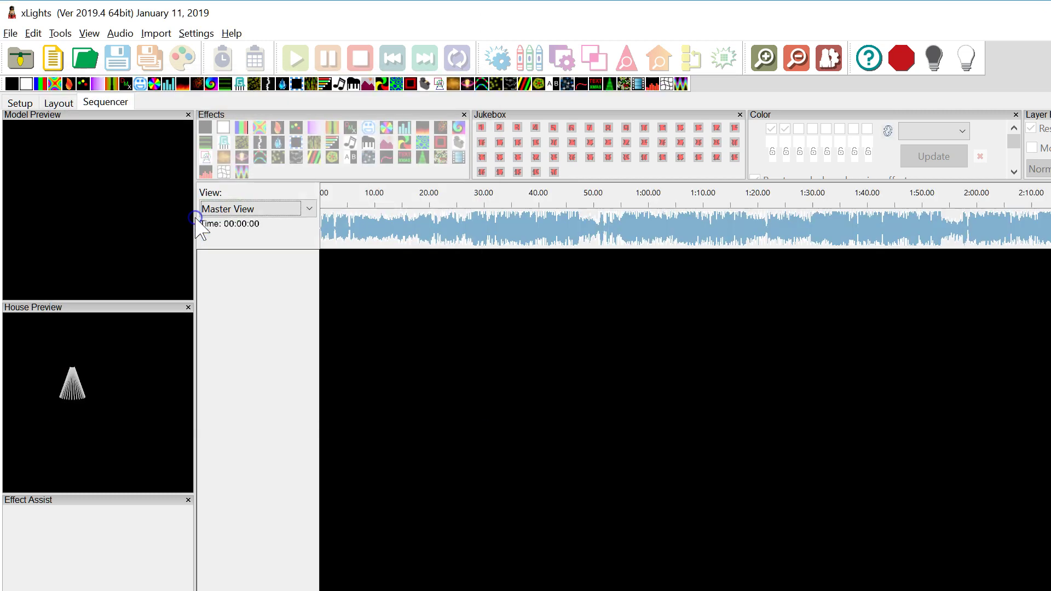
# Expand the Tree row into its 16 strands, briefly showing and hiding Strand 1's nodes
pyautogui.click(233, 269)
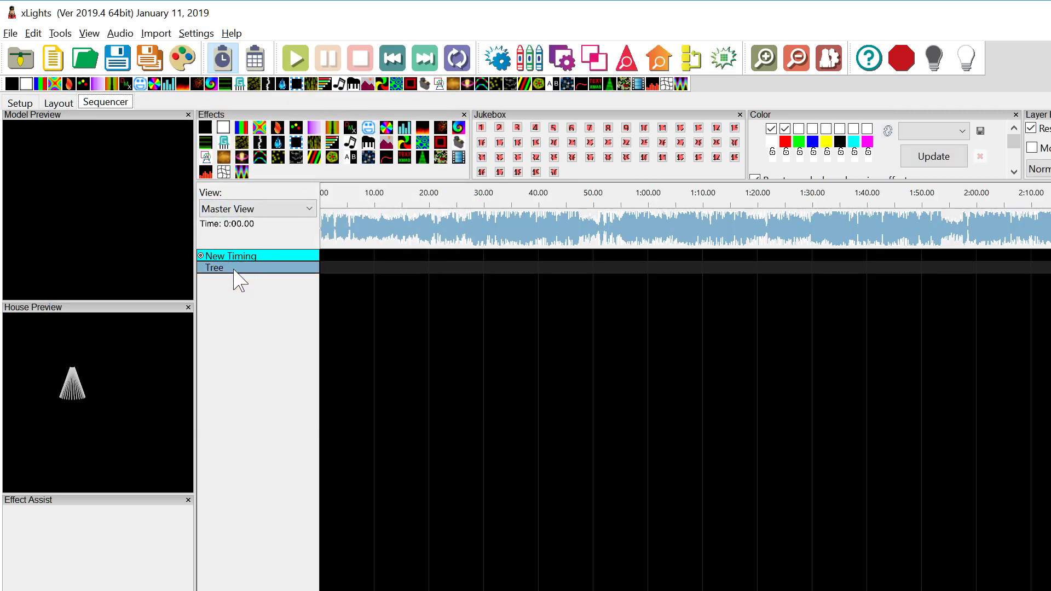
pyautogui.doubleClick(234, 269)
pyautogui.doubleClick(240, 280)
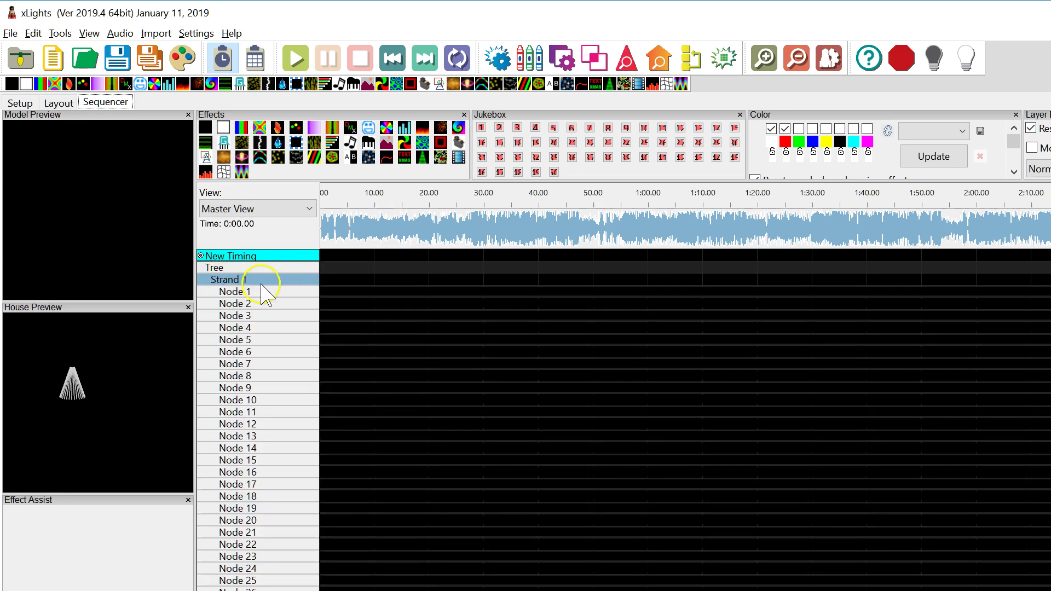
pyautogui.doubleClick(225, 279)
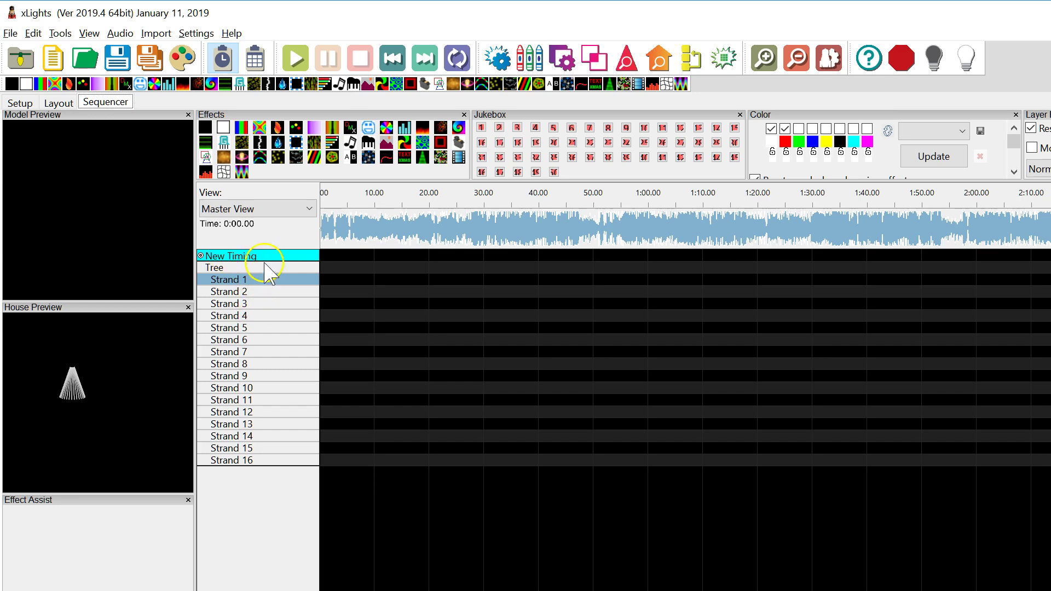
pyautogui.click(157, 33)
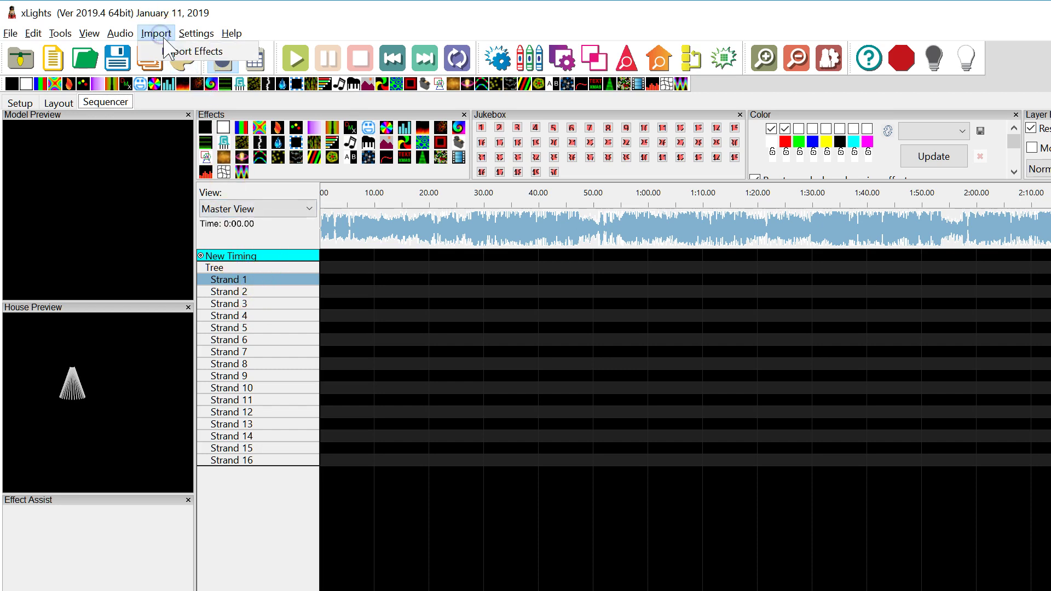
# Import effects from '16 Ribbon Pixel Tree-Christmas With A Capital C.lms'
pyautogui.click(169, 52)
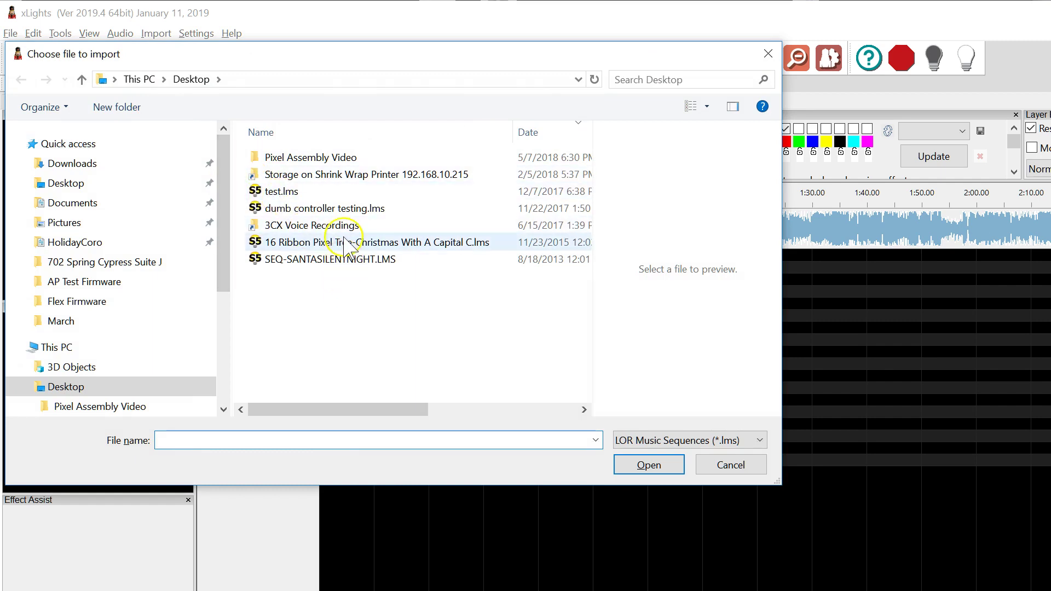
pyautogui.click(345, 244)
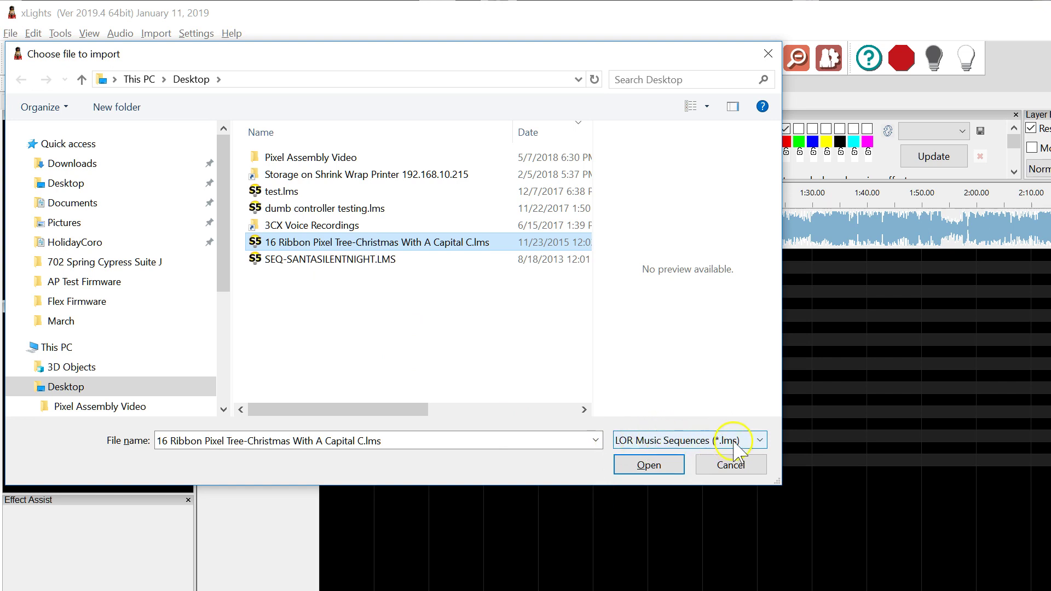
pyautogui.doubleClick(481, 242)
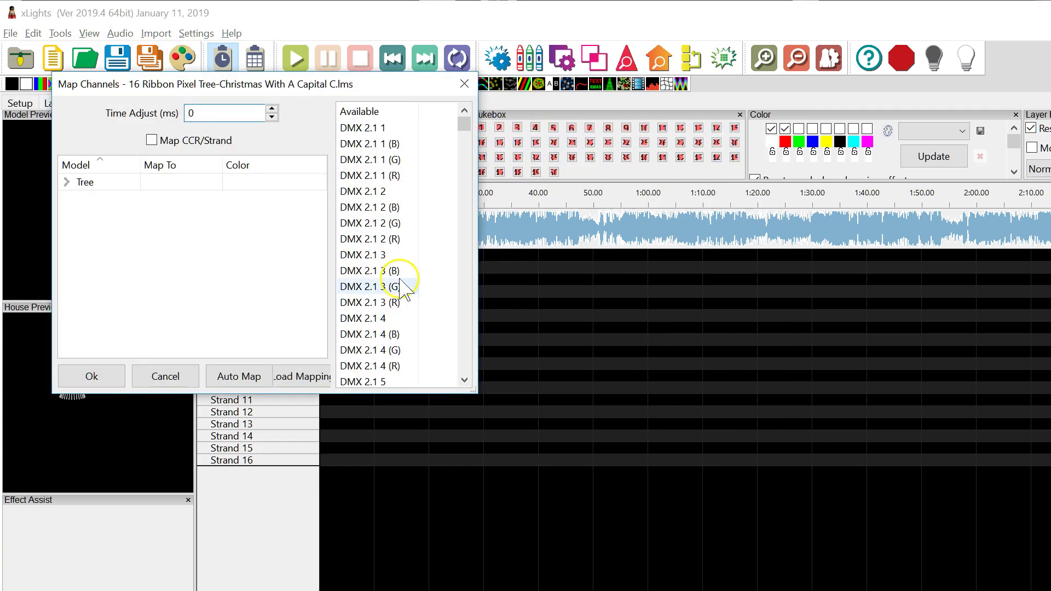
pyautogui.click(207, 141)
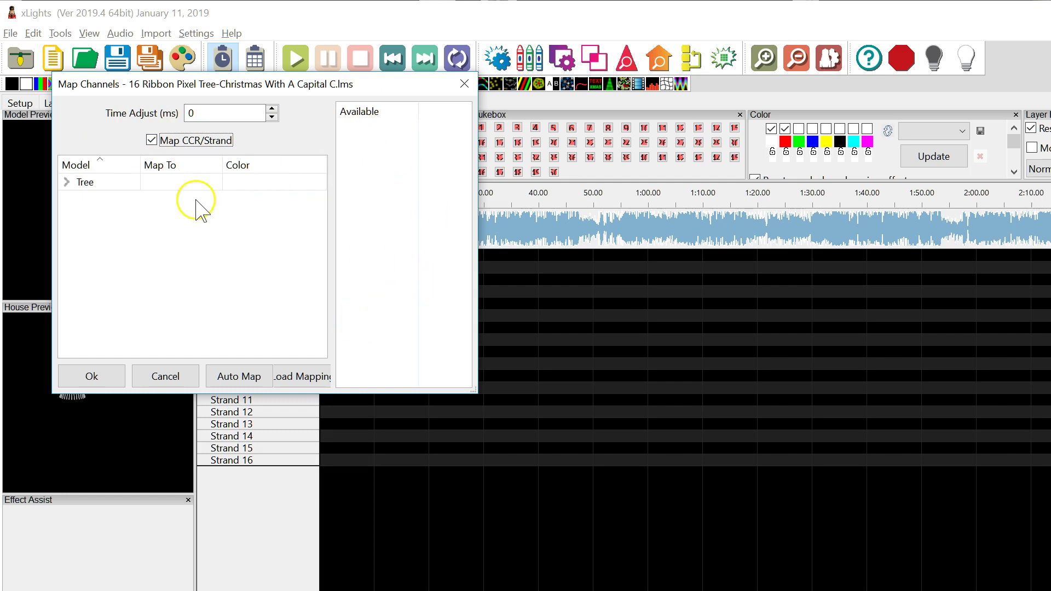
pyautogui.click(191, 140)
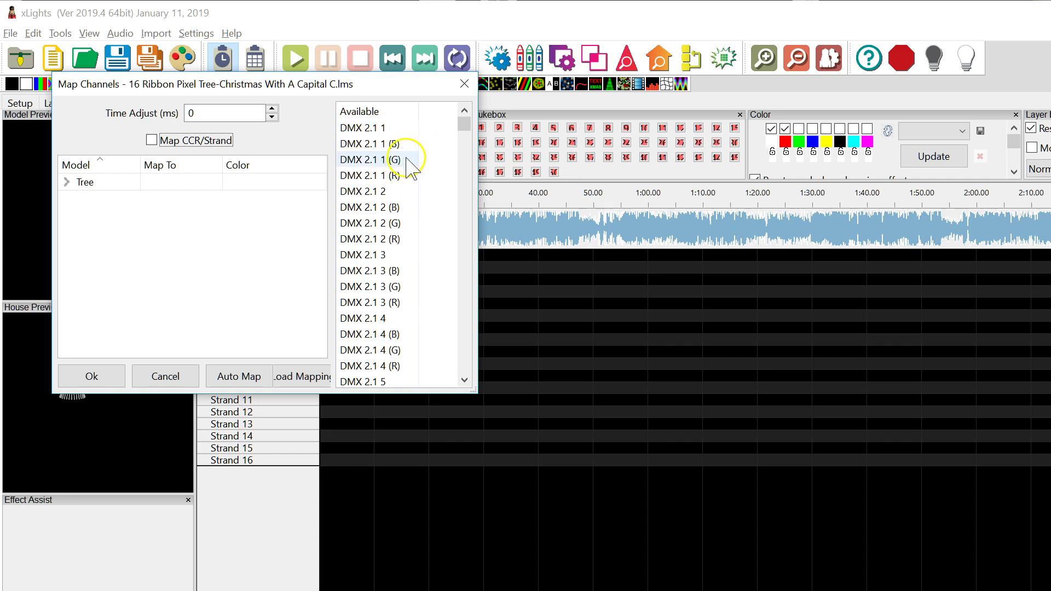
pyautogui.click(390, 192)
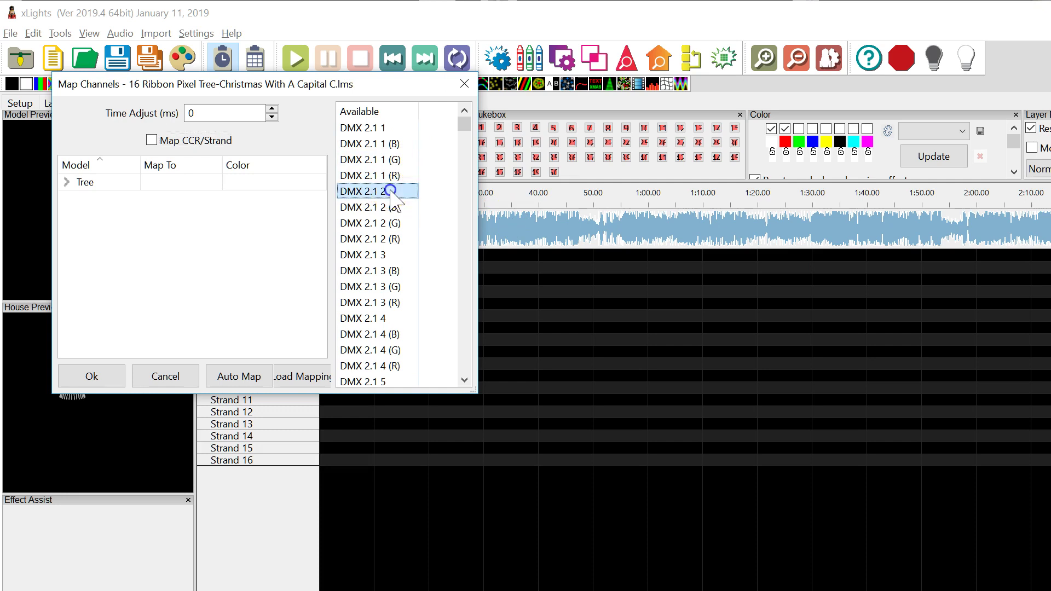
pyautogui.click(376, 126)
pyautogui.moveTo(348, 128); pyautogui.dragTo(353, 128)
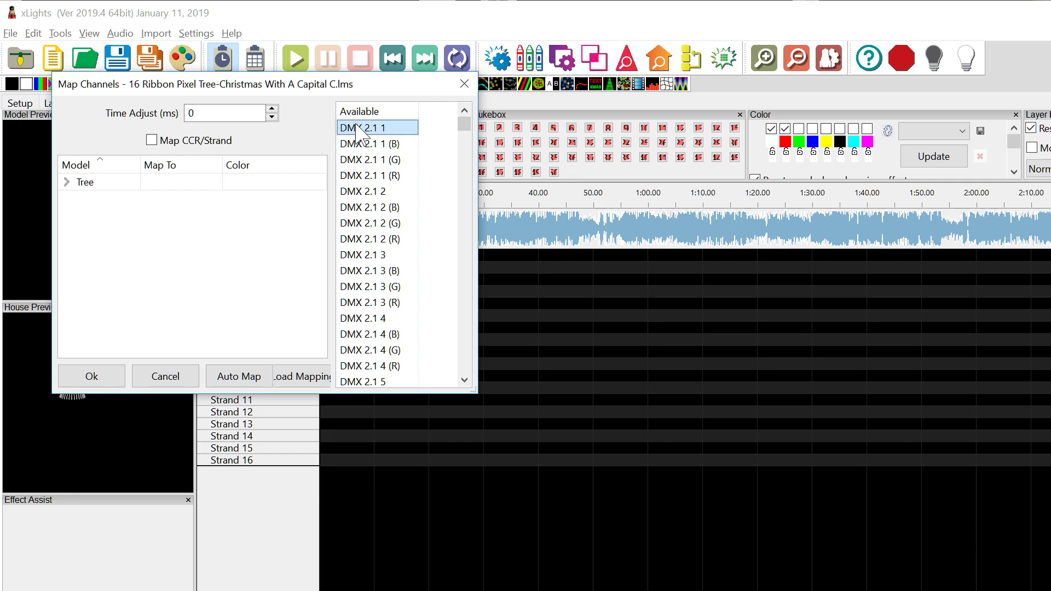
pyautogui.moveTo(357, 130); pyautogui.dragTo(393, 171)
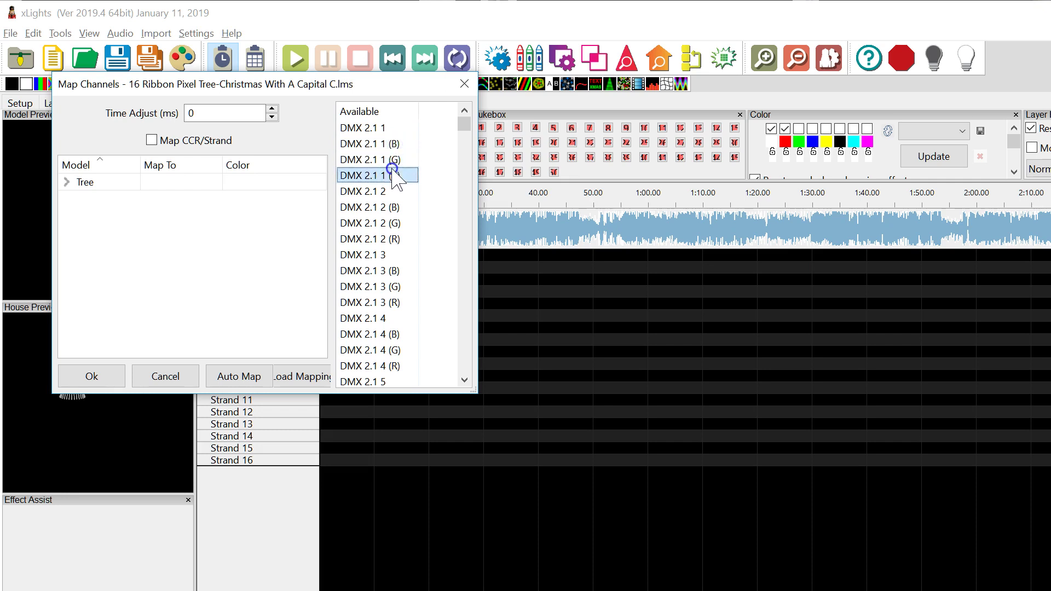
pyautogui.click(380, 193)
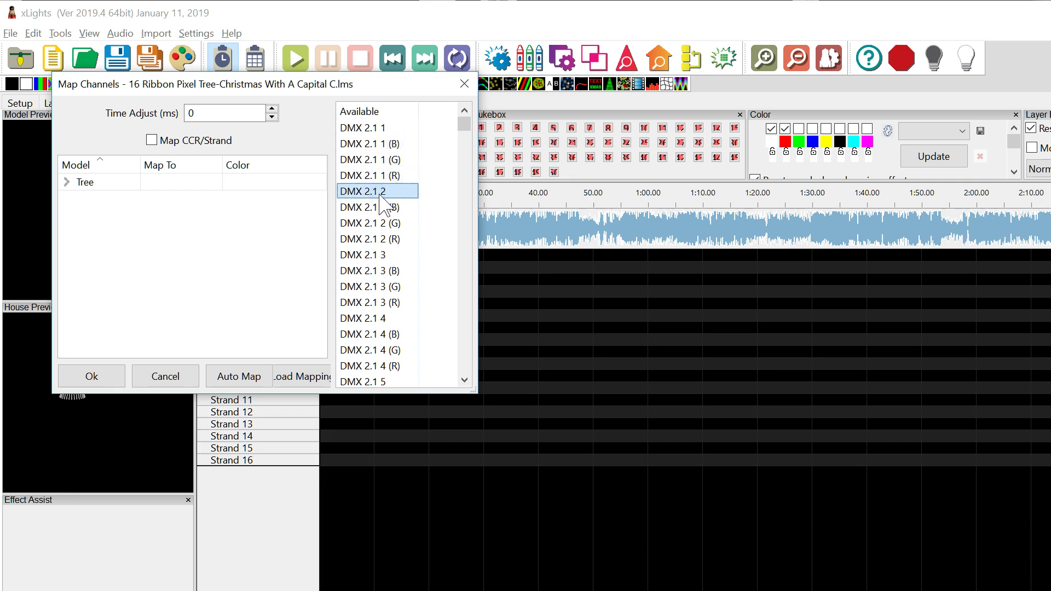
pyautogui.moveTo(463, 125); pyautogui.dragTo(458, 345)
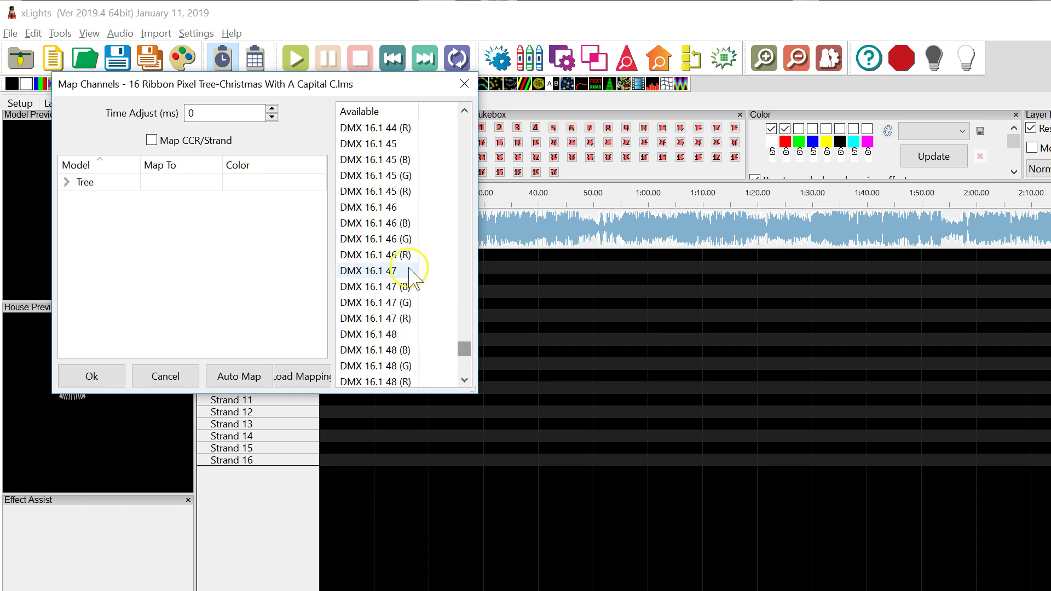
# Widen the Available column so the Pixel Strip 1 channel names read in full
pyautogui.scroll(-3, 413, 279)
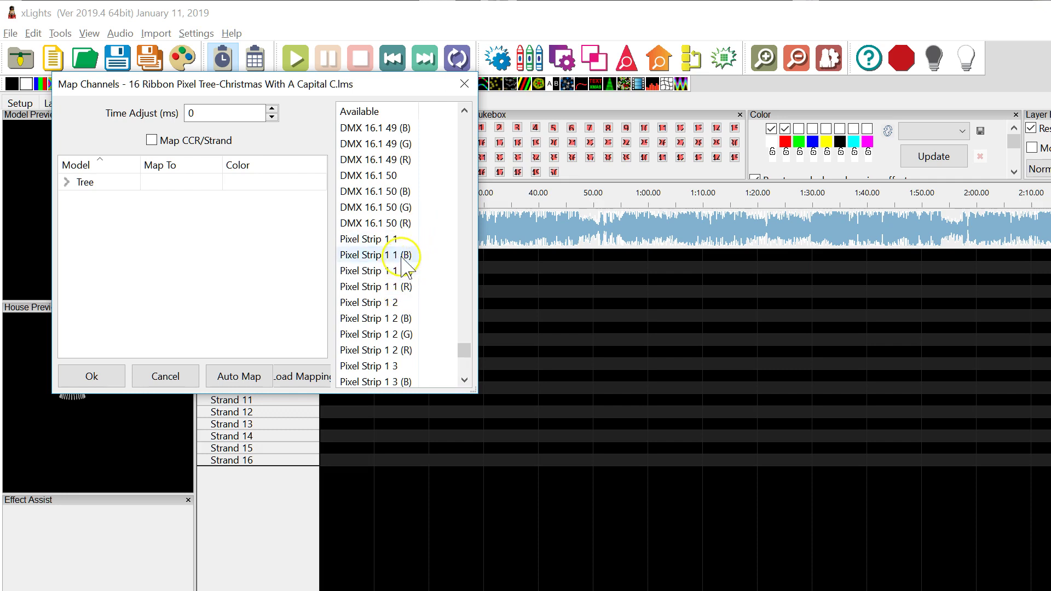
pyautogui.click(380, 240)
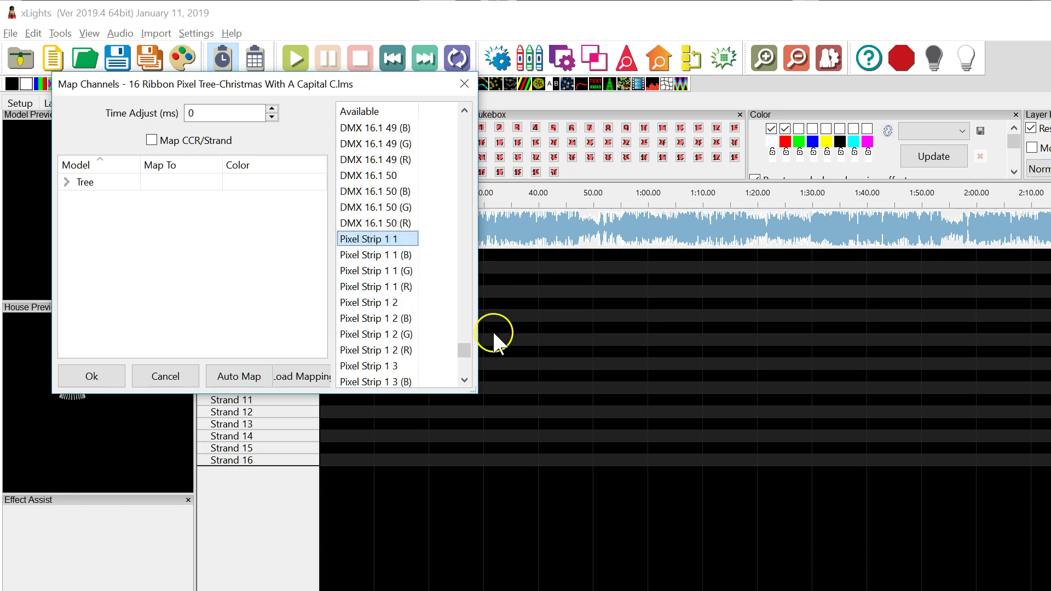
pyautogui.moveTo(464, 351); pyautogui.dragTo(441, 345)
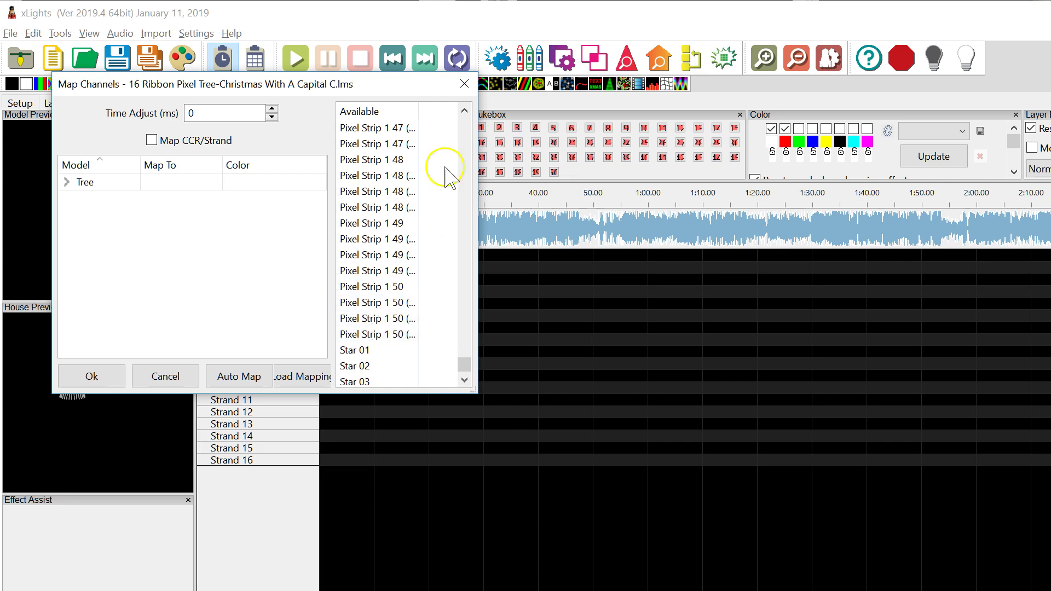
pyautogui.moveTo(420, 117); pyautogui.dragTo(445, 117)
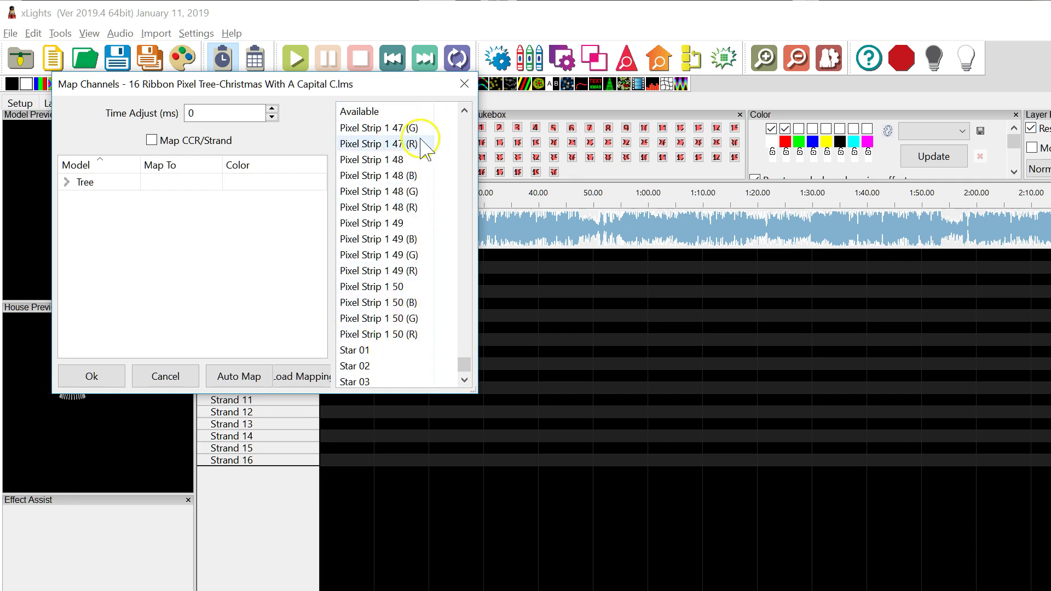
pyautogui.click(400, 290)
pyautogui.click(402, 223)
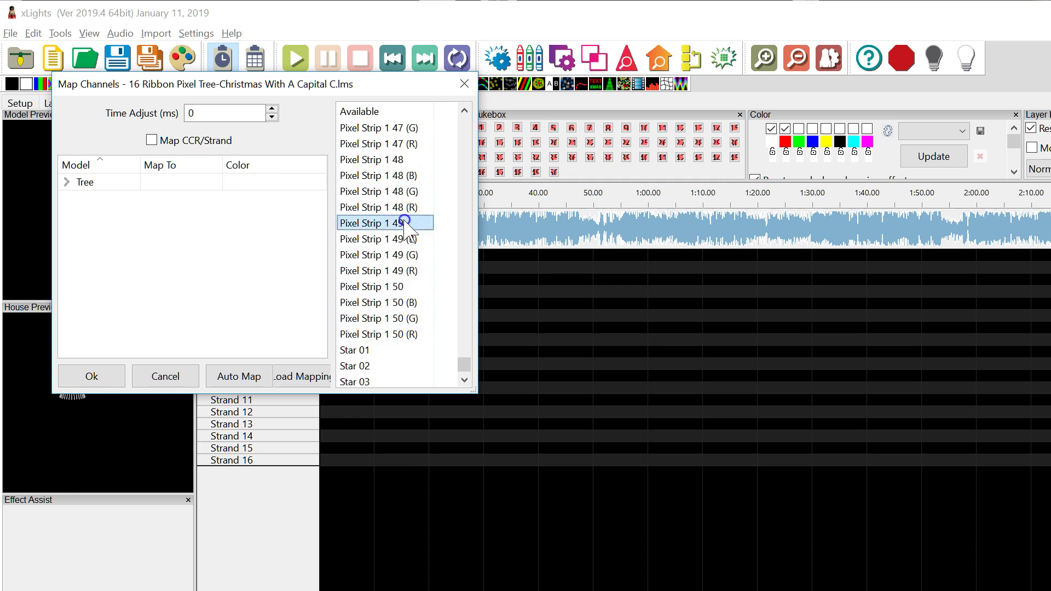
# Scroll the channel list and expand the Tree model to list its strands
pyautogui.scroll(-1, 372, 336)
pyautogui.scroll(-3, 372, 336)
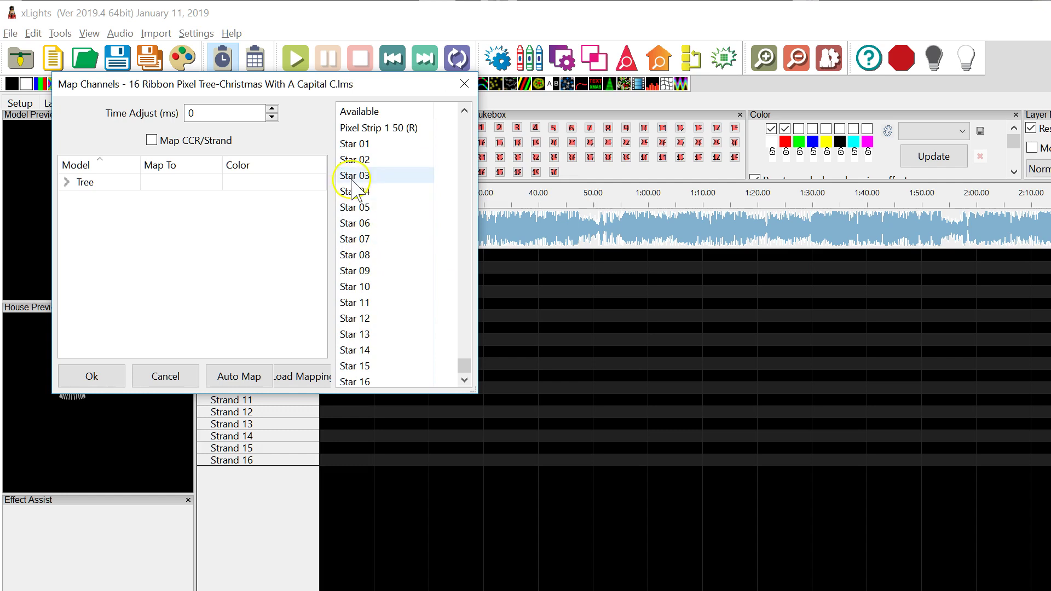
pyautogui.click(466, 366)
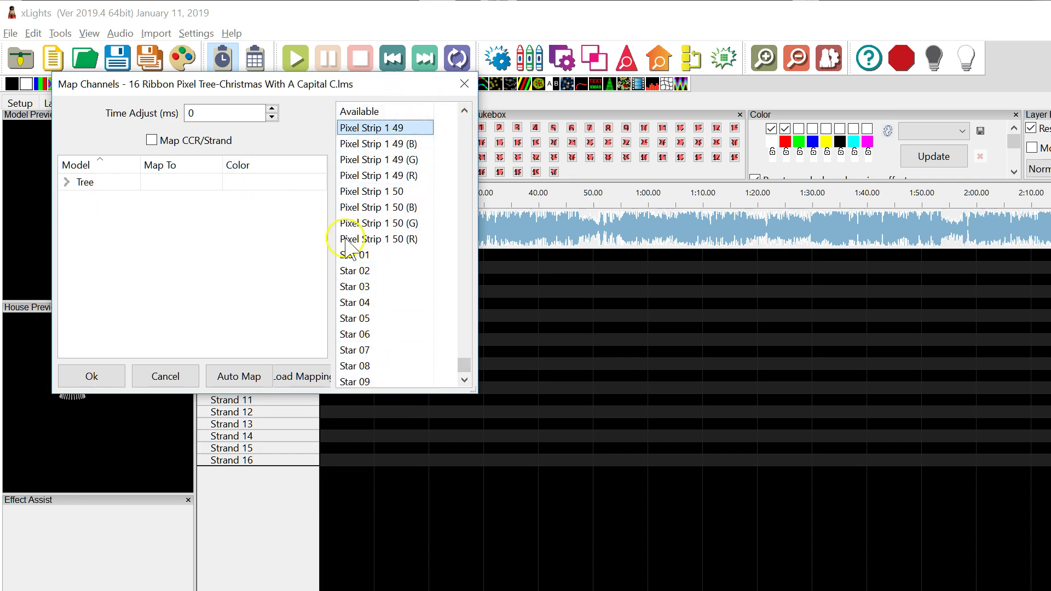
pyautogui.click(66, 181)
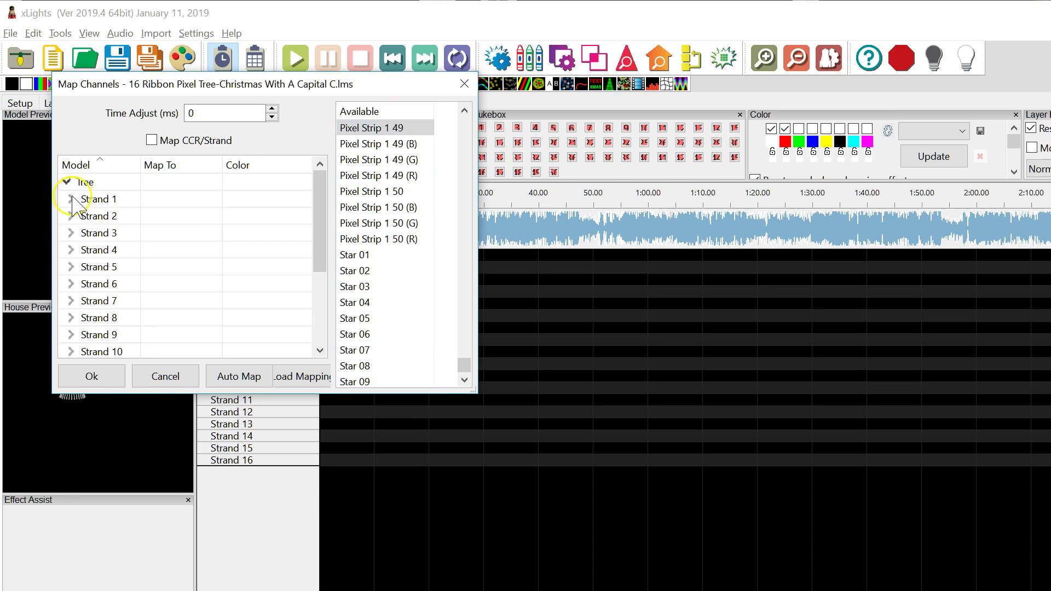
# Map Strand 1's Nodes 1–3 to Pixel Strip 1 1 through 1 3
pyautogui.click(70, 200)
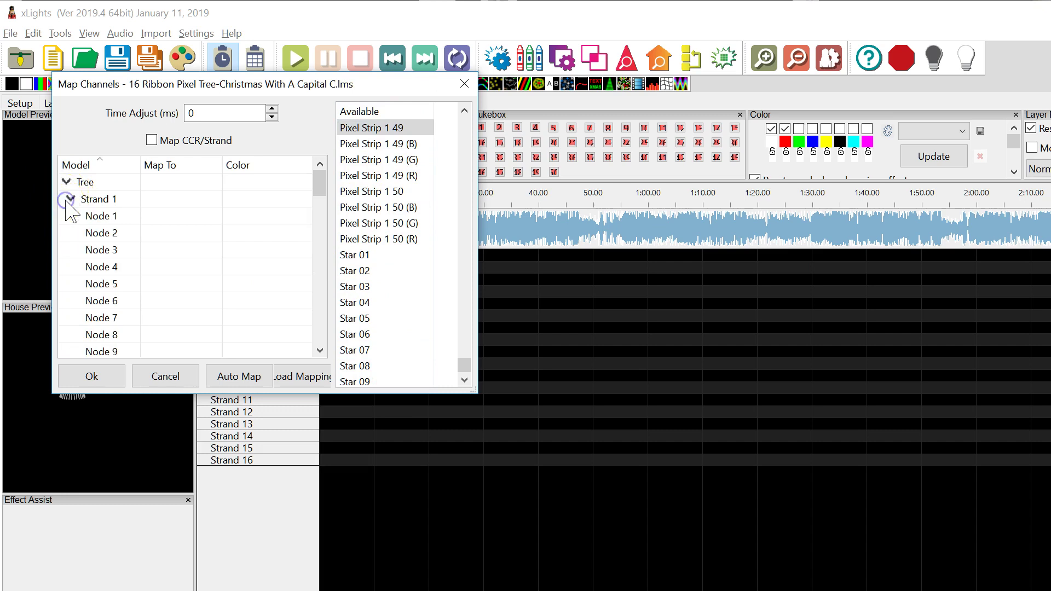
pyautogui.click(94, 213)
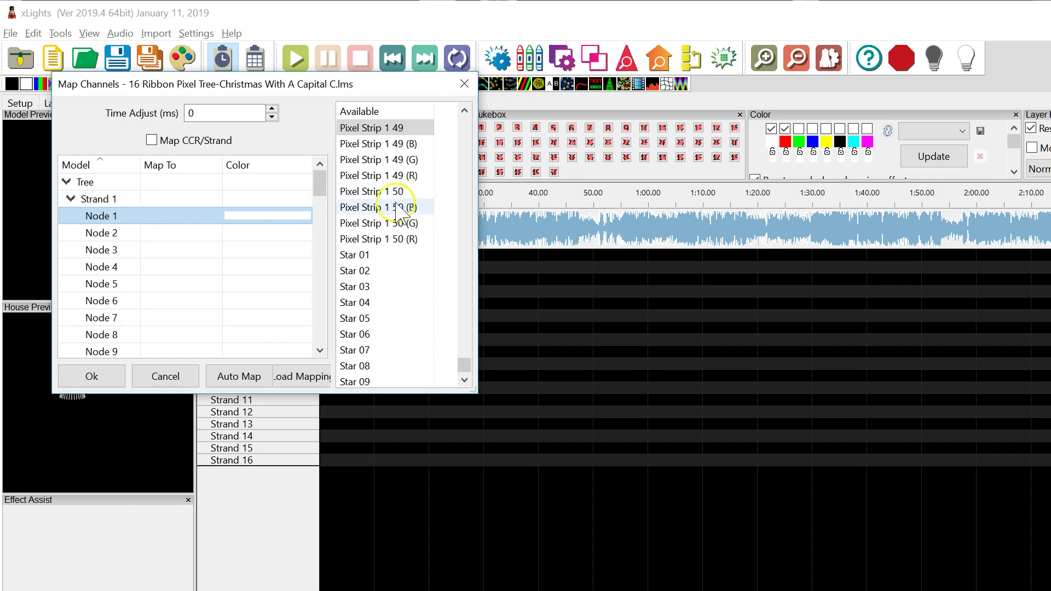
pyautogui.moveTo(461, 365); pyautogui.dragTo(462, 367)
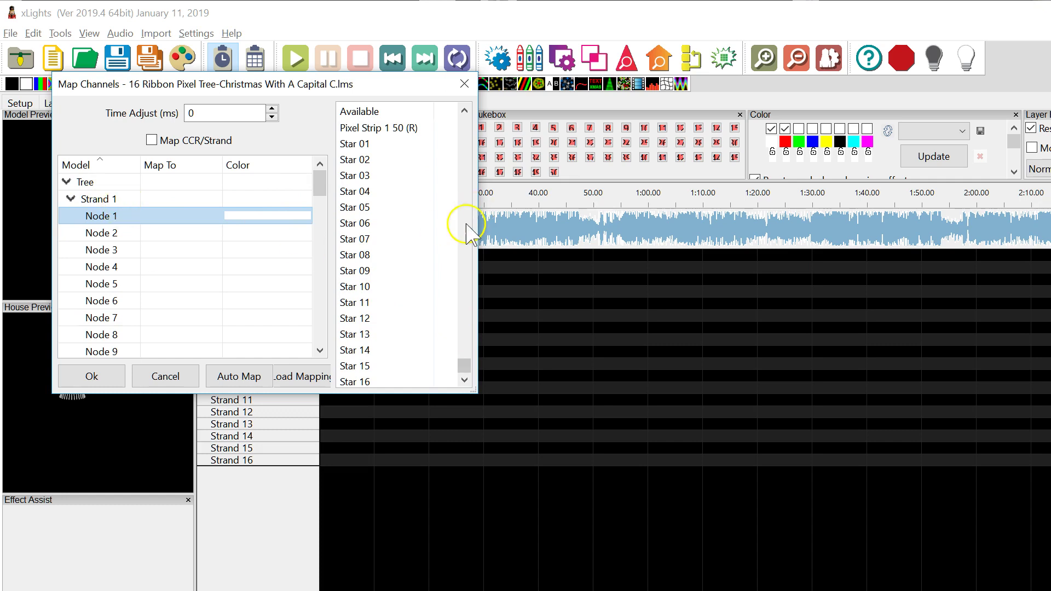
pyautogui.click(462, 294)
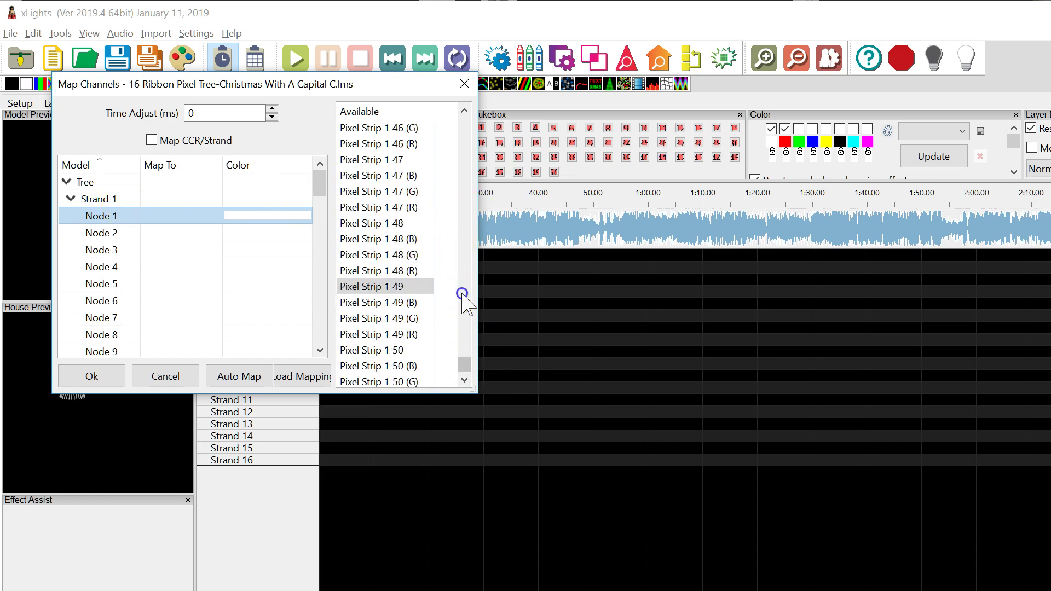
pyautogui.click(462, 293)
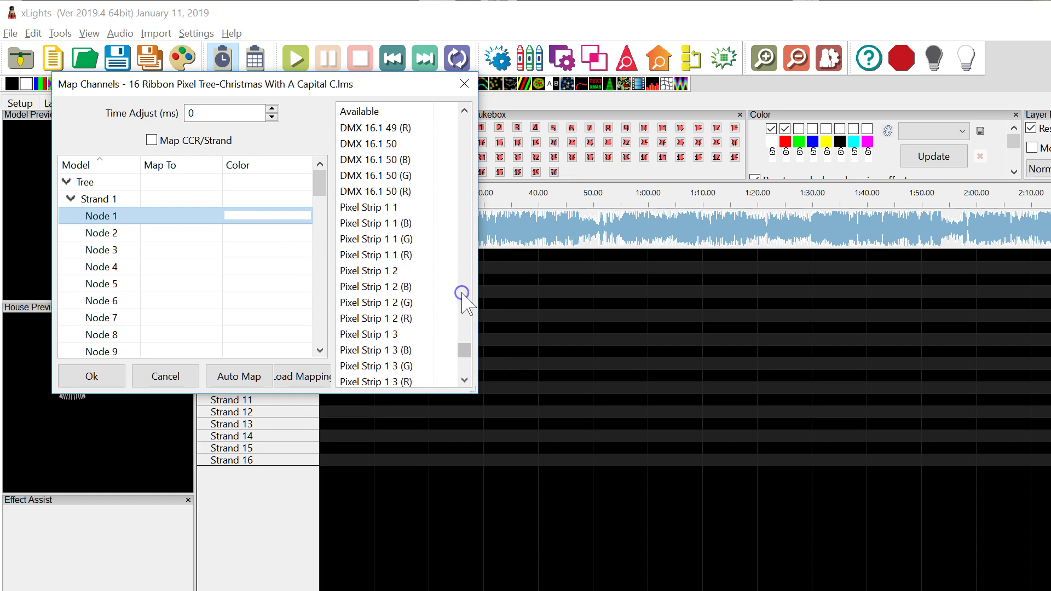
pyautogui.click(392, 209)
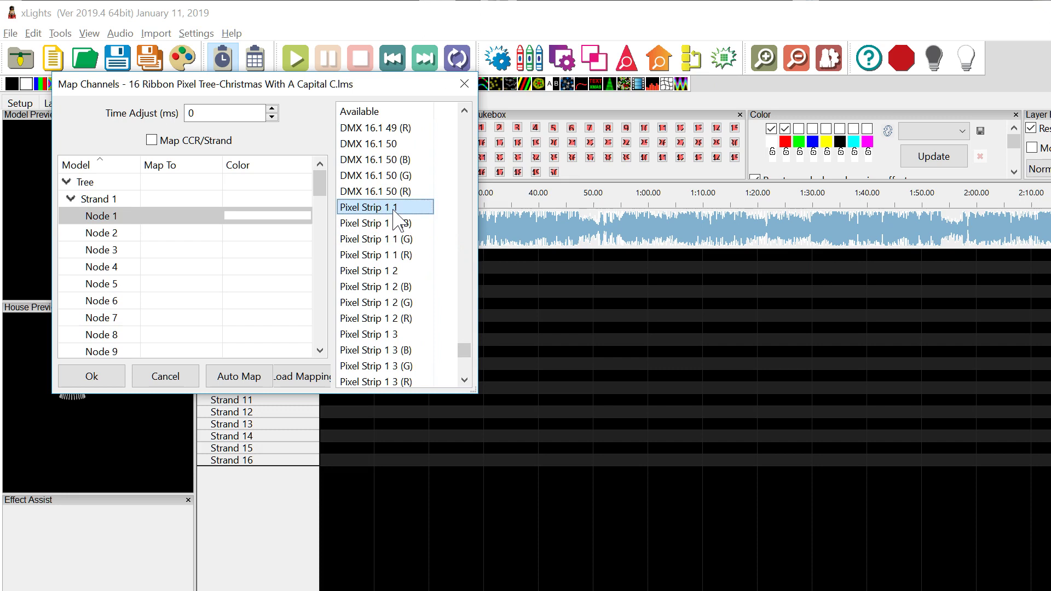
pyautogui.doubleClick(393, 210)
pyautogui.doubleClick(387, 271)
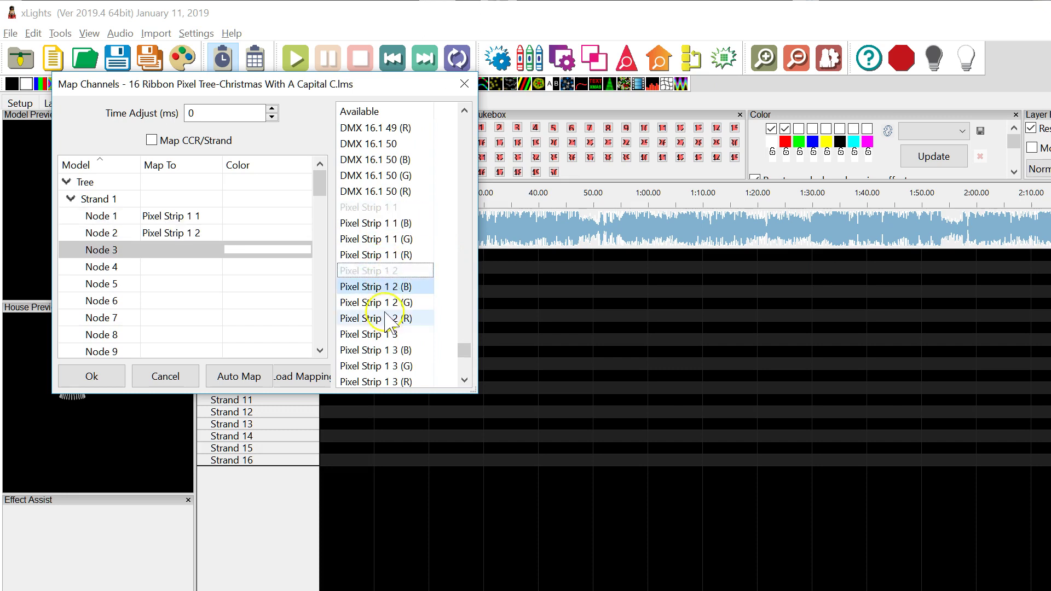
pyautogui.doubleClick(386, 334)
# Map Strand 1's Nodes 4–10 to Pixel Strip 1 4 through 1 10
pyautogui.scroll(-3, 397, 307)
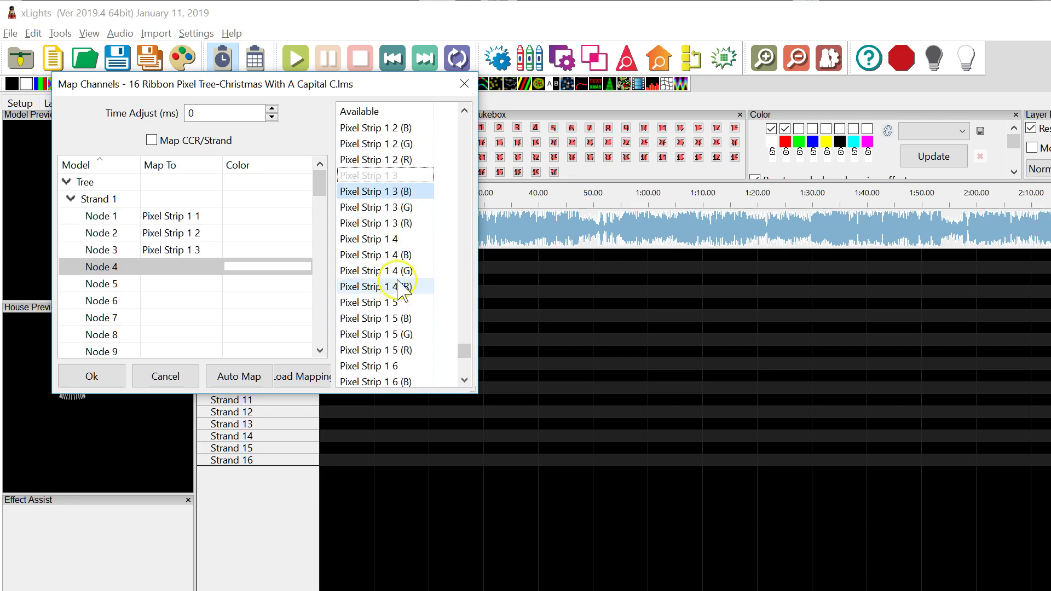
pyautogui.doubleClick(392, 239)
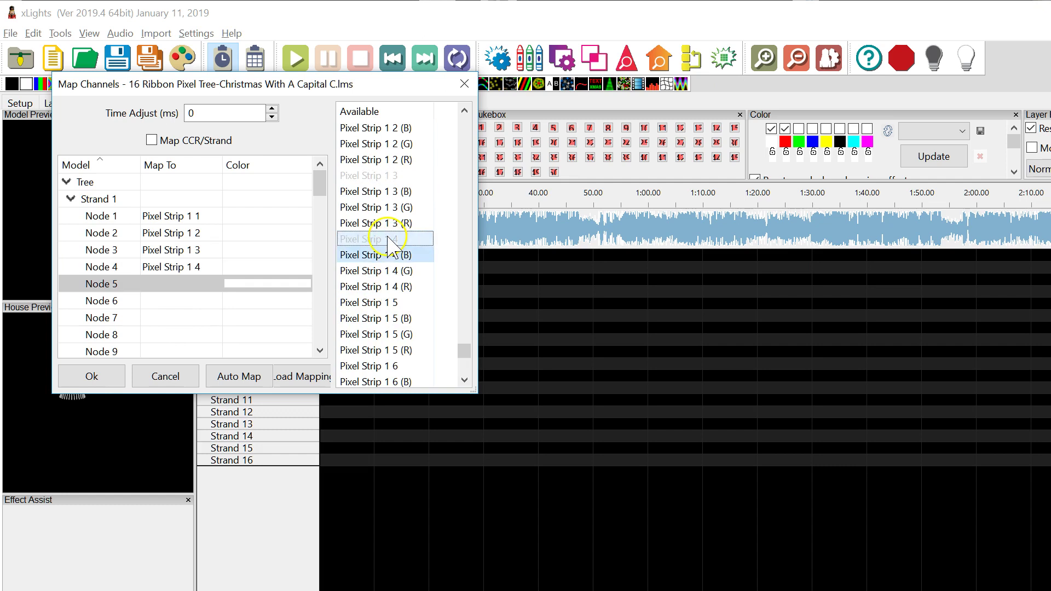
pyautogui.doubleClick(392, 302)
pyautogui.doubleClick(404, 350)
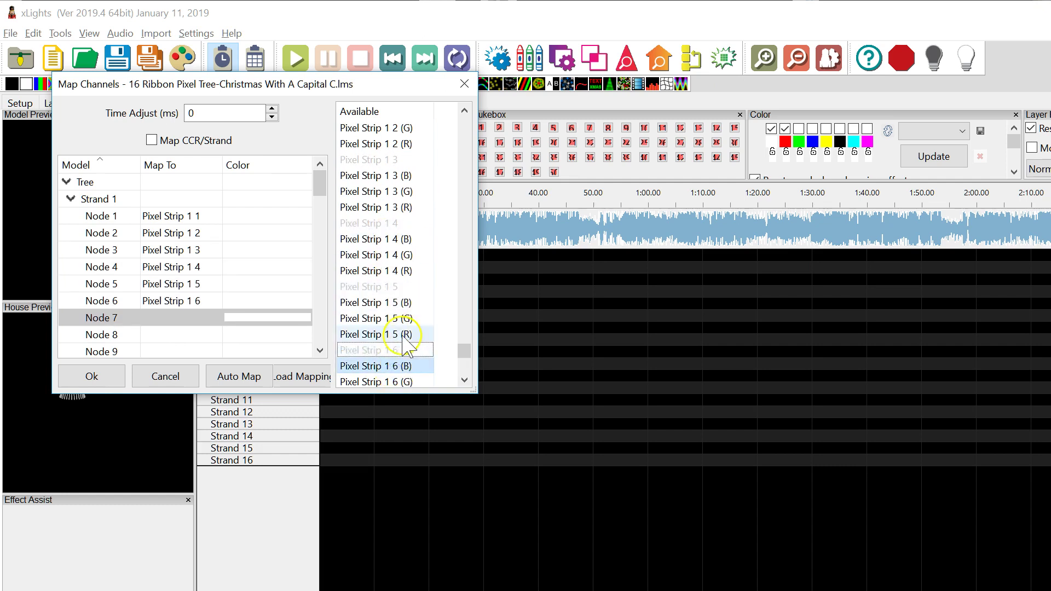
pyautogui.scroll(-3, 405, 343)
pyautogui.doubleClick(398, 255)
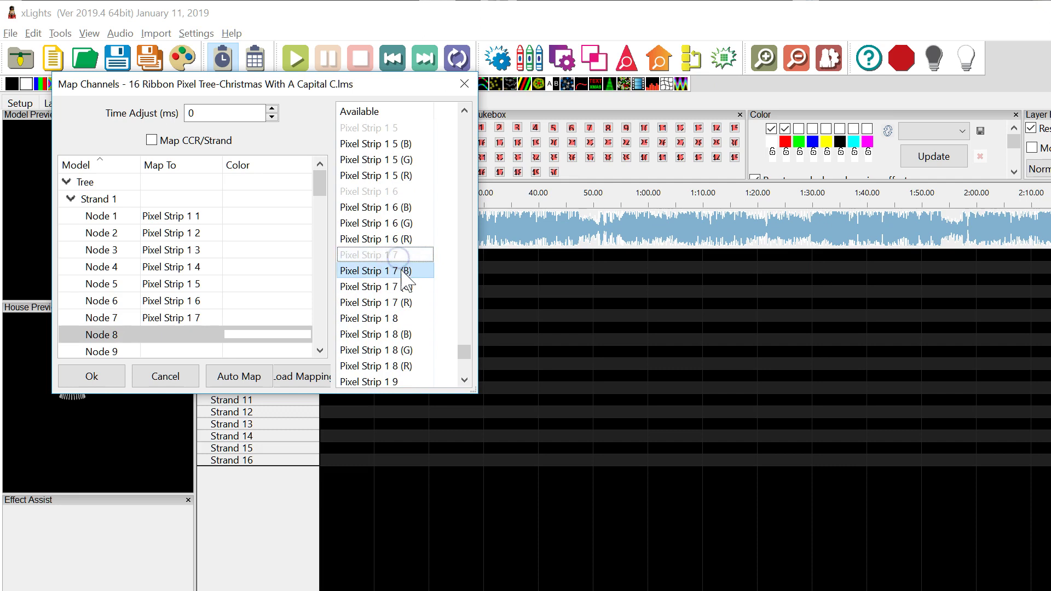
pyautogui.scroll(-2, 392, 235)
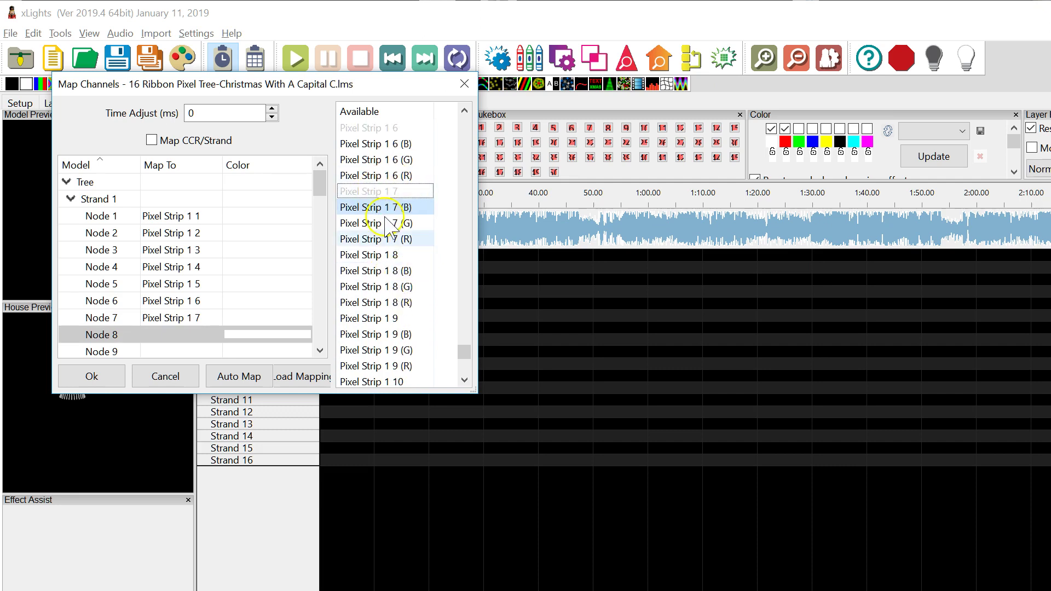
pyautogui.doubleClick(387, 254)
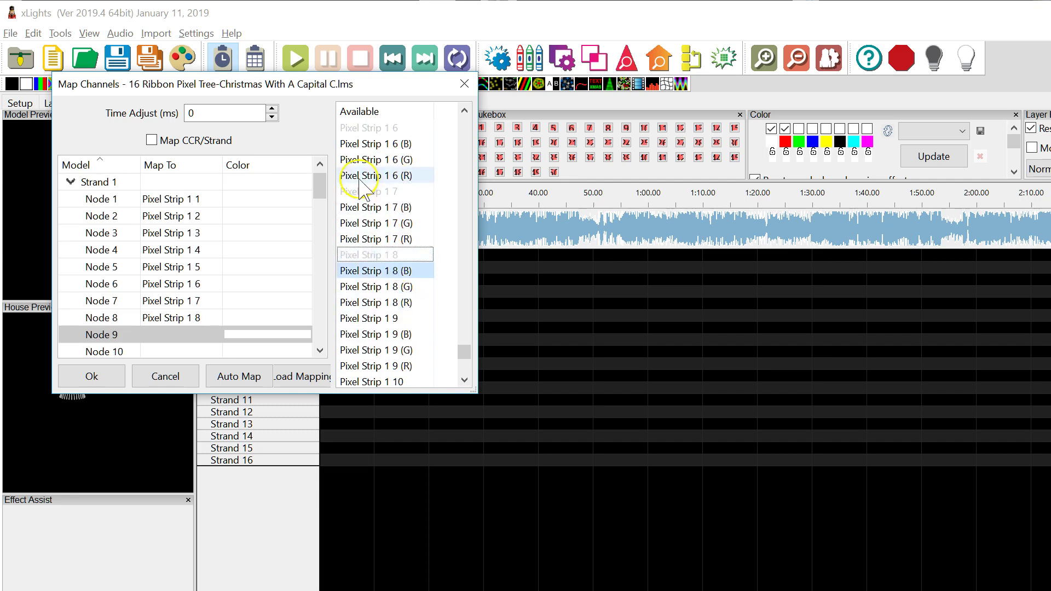
pyautogui.doubleClick(398, 318)
pyautogui.scroll(-2, 406, 303)
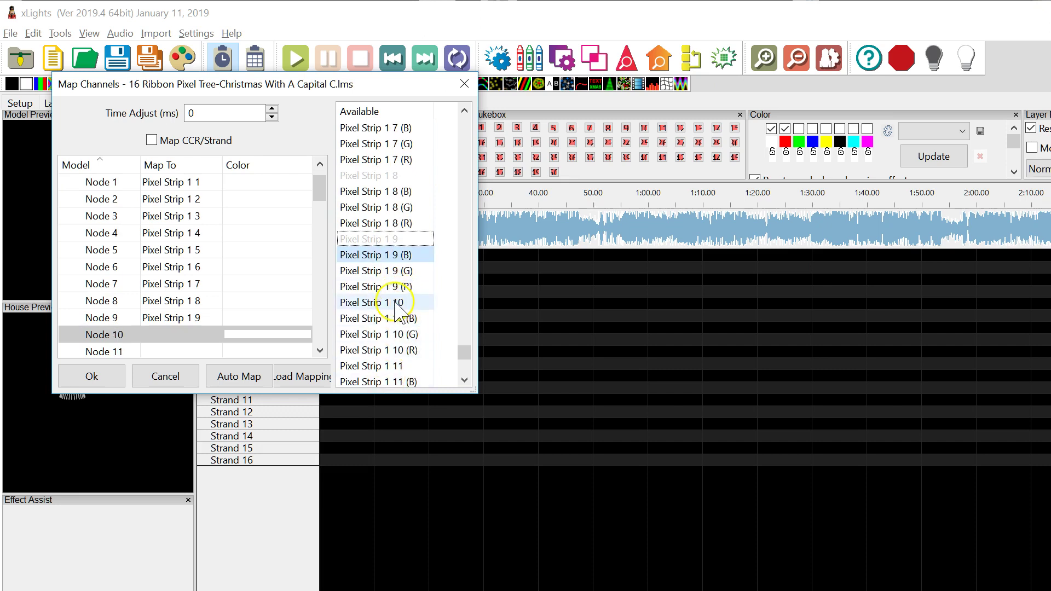
pyautogui.doubleClick(397, 304)
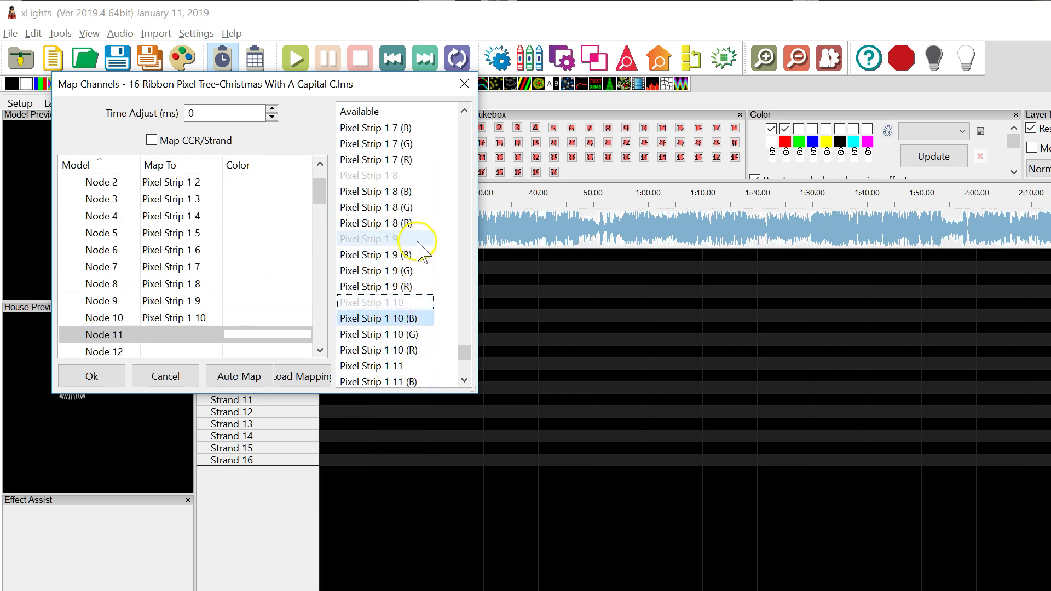
# Map Nodes 11–13 to Pixel Strip 1 11–13 and collapse Strand 1
pyautogui.scroll(-3, 412, 246)
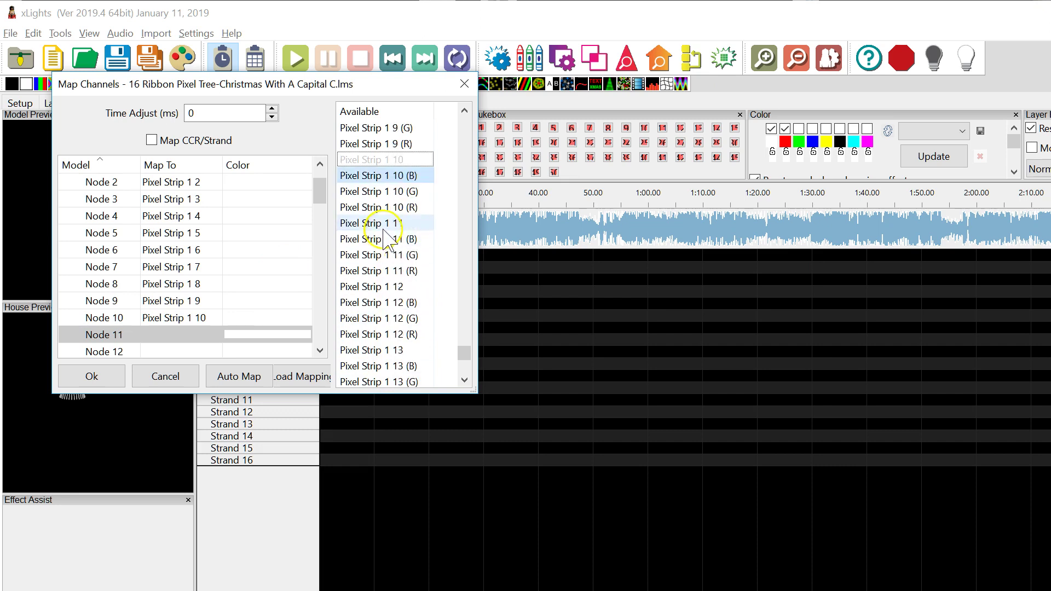
pyautogui.doubleClick(374, 224)
pyautogui.doubleClick(406, 286)
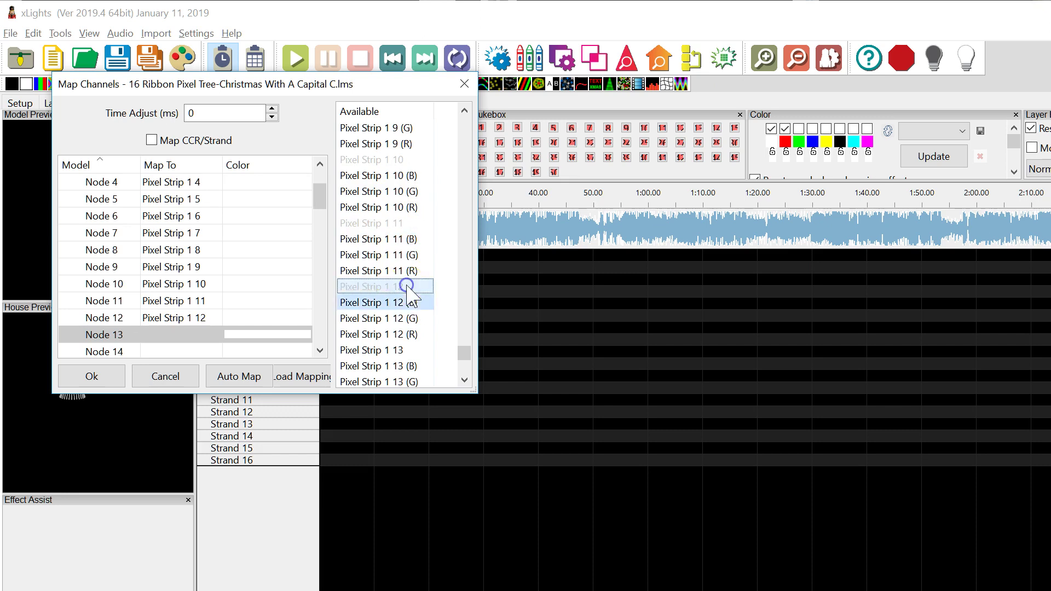
pyautogui.doubleClick(416, 354)
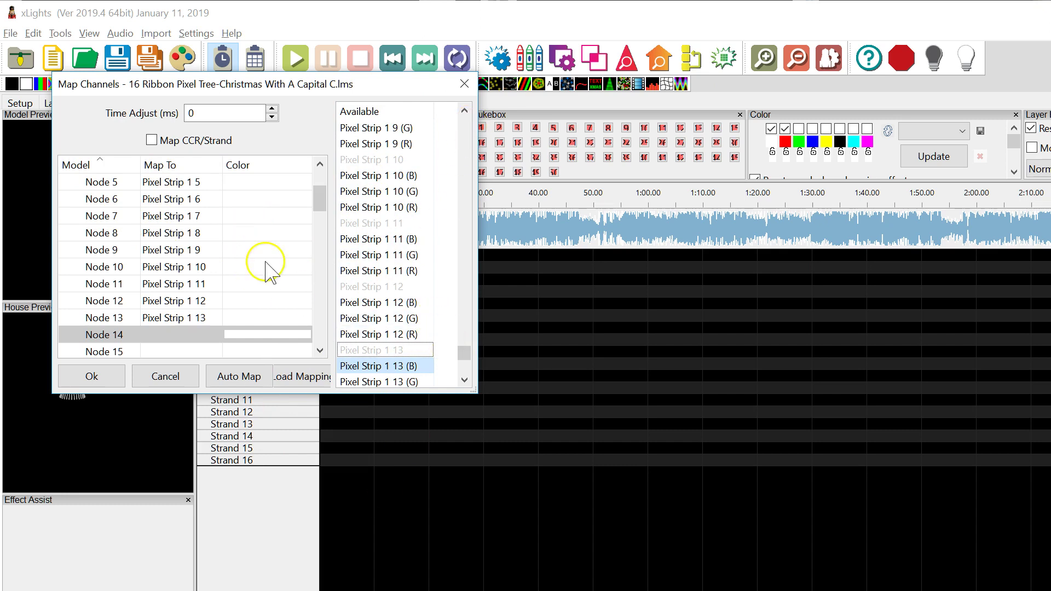
pyautogui.scroll(2, 110, 206)
pyautogui.scroll(1, 104, 205)
pyautogui.click(72, 197)
pyautogui.click(930, 106)
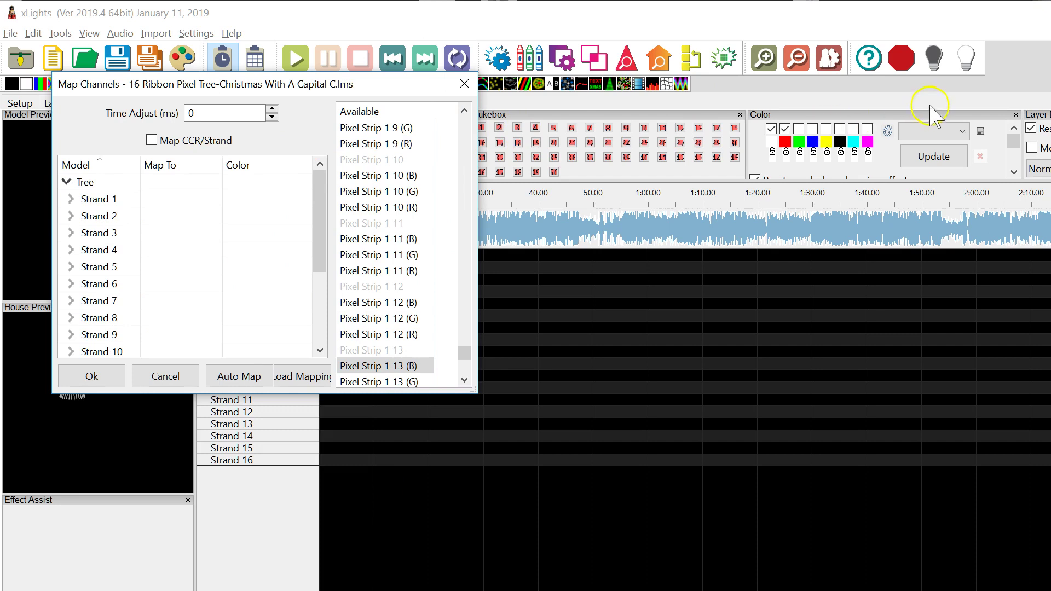
# Map Strand 2's Nodes 1–5 to DMX 2.1 1 through 2.1 5, then collapse Strand 2
pyautogui.click(71, 216)
pyautogui.click(158, 235)
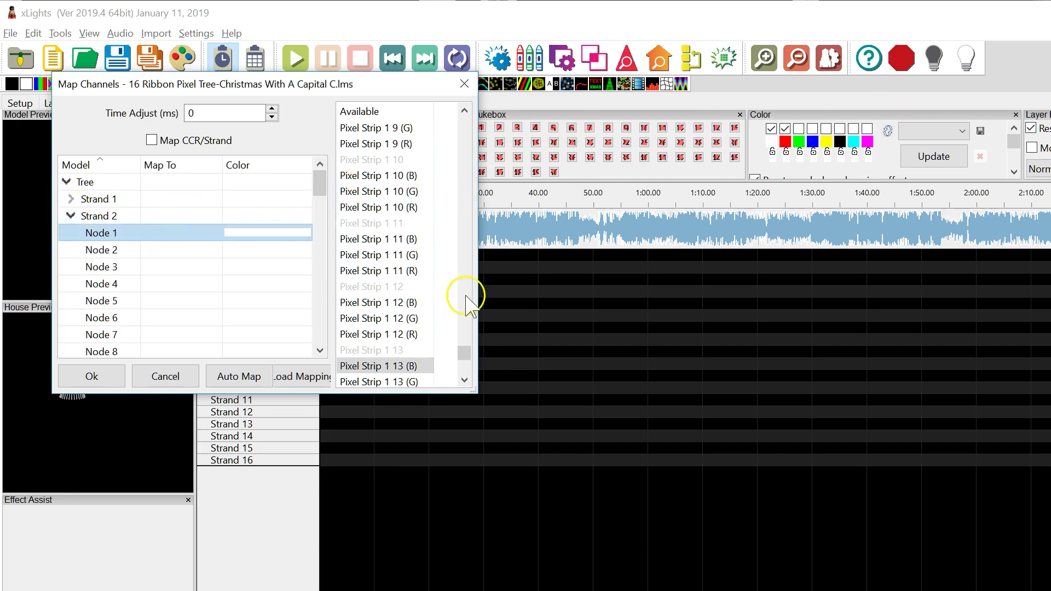
pyautogui.moveTo(464, 358); pyautogui.dragTo(490, 118)
pyautogui.click(402, 132)
pyautogui.doubleClick(398, 129)
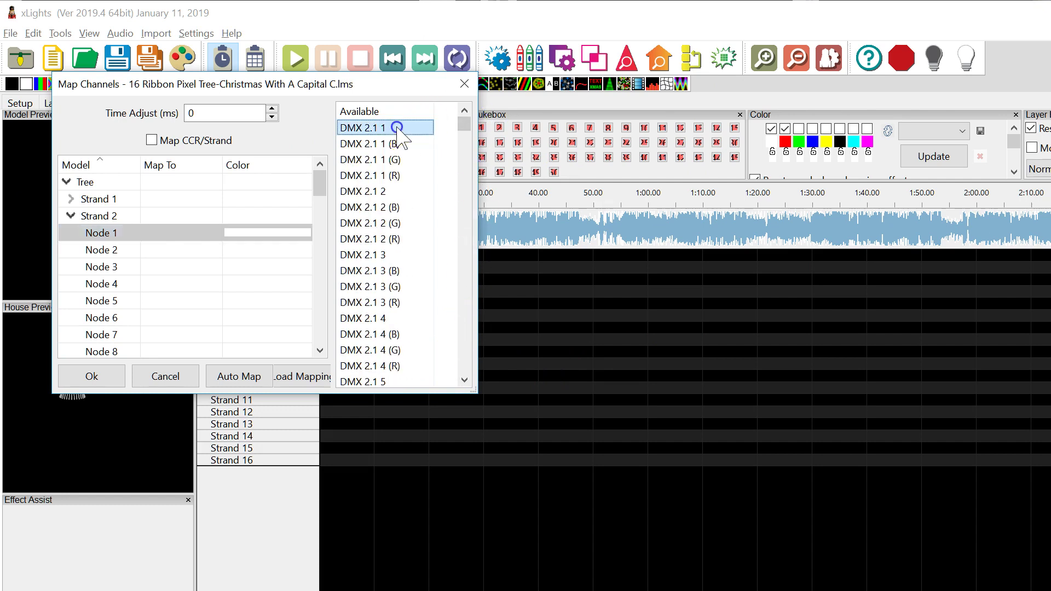
pyautogui.doubleClick(383, 192)
pyautogui.doubleClick(388, 255)
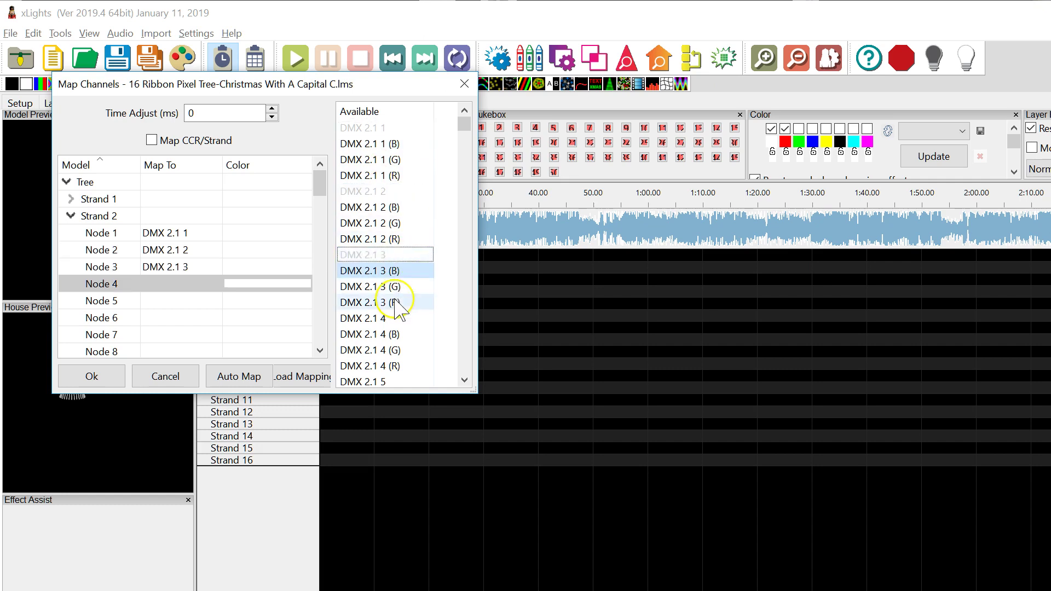
pyautogui.doubleClick(377, 319)
pyautogui.doubleClick(383, 380)
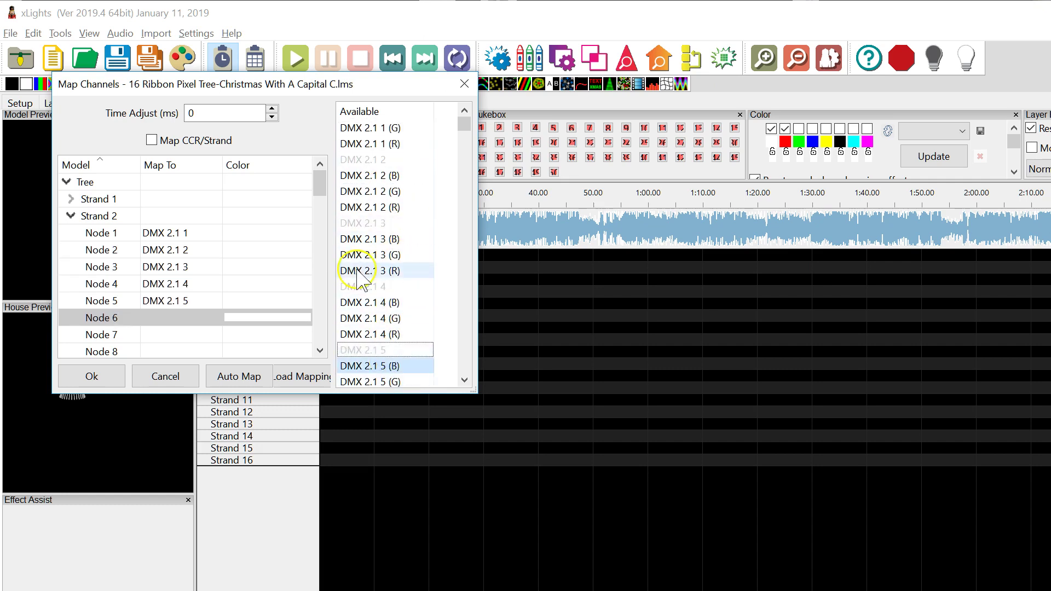
pyautogui.click(70, 217)
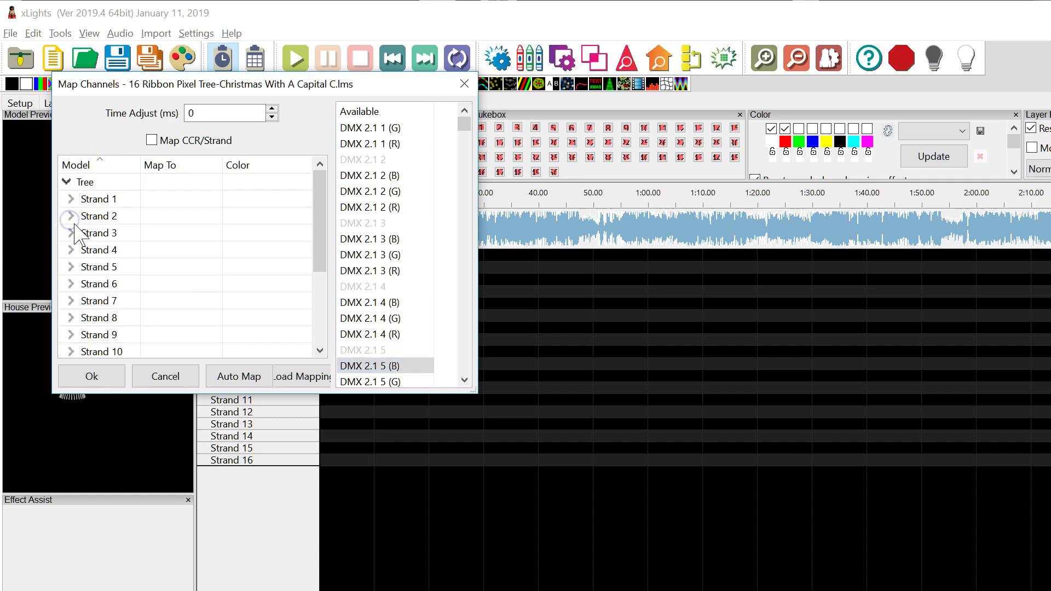
# Expand Strand 3 and select its Node 1 for mapping
pyautogui.click(71, 233)
pyautogui.click(131, 250)
pyautogui.scroll(-4, 427, 277)
pyautogui.scroll(-20, 430, 288)
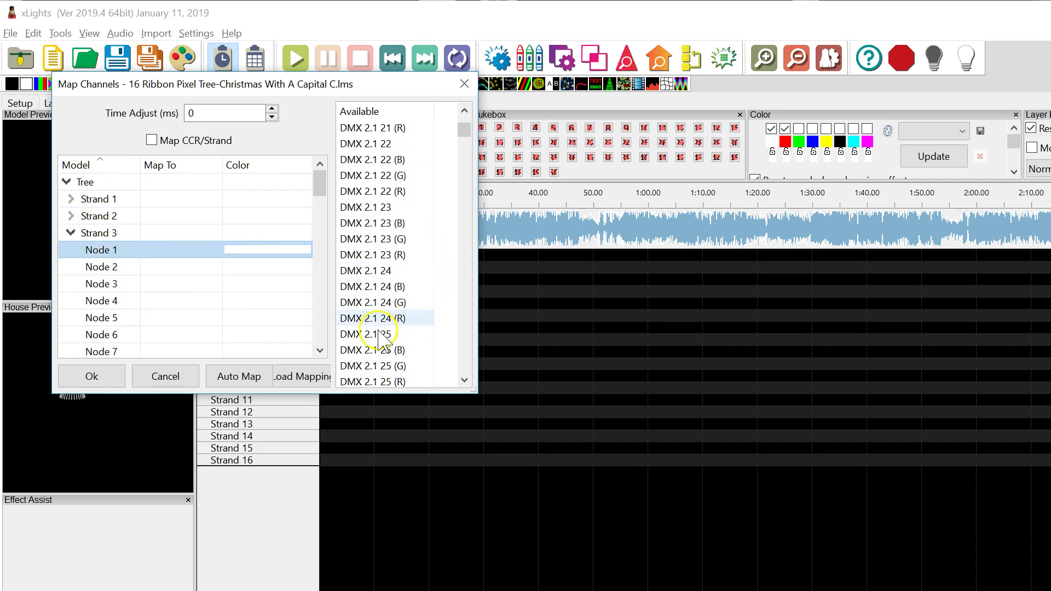
# Map Strand 3's Nodes 1–3 to DMX 3.1 1–3 and finish the mapping with Ok
pyautogui.click(466, 360)
pyautogui.click(465, 360)
pyautogui.click(465, 360)
pyautogui.scroll(2, 411, 263)
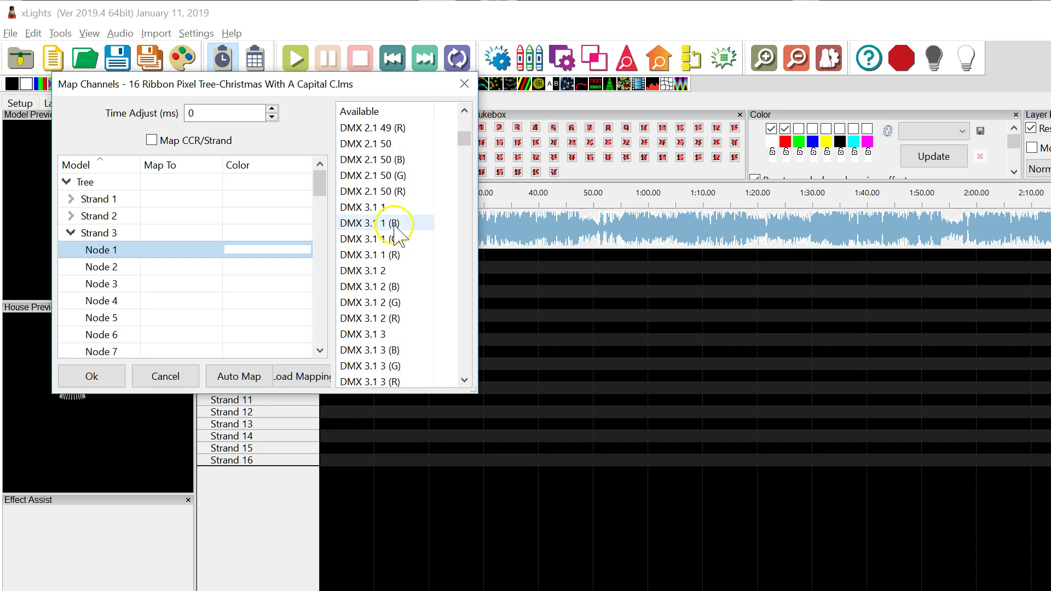
pyautogui.doubleClick(389, 208)
pyautogui.click(383, 271)
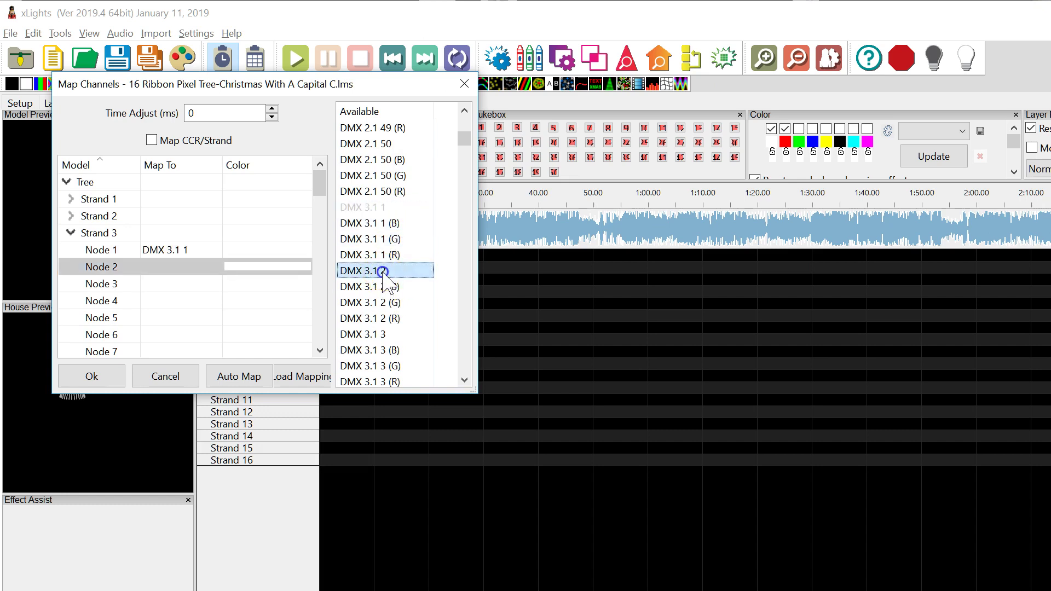
pyautogui.doubleClick(383, 271)
pyautogui.doubleClick(386, 334)
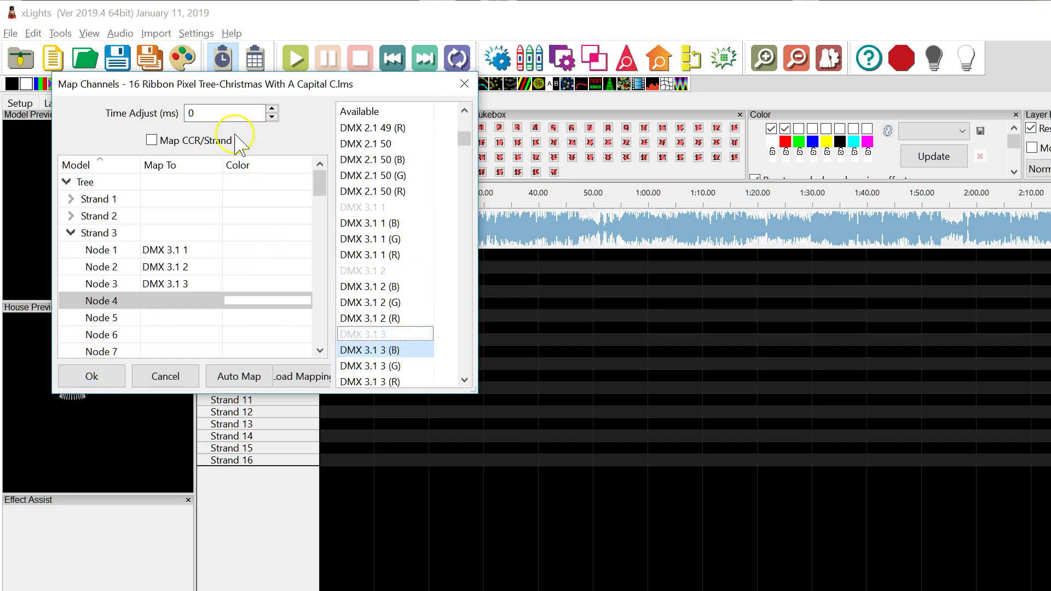
pyautogui.click(93, 376)
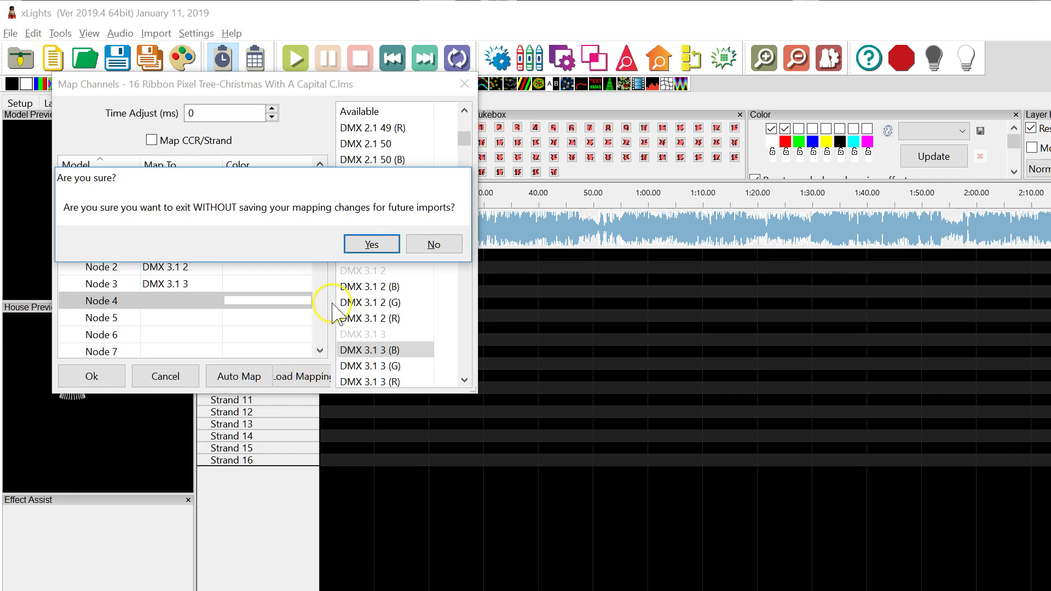
# Answer Yes in 'Are you sure?' to close Map Channels without saving the mapping
pyautogui.click(364, 244)
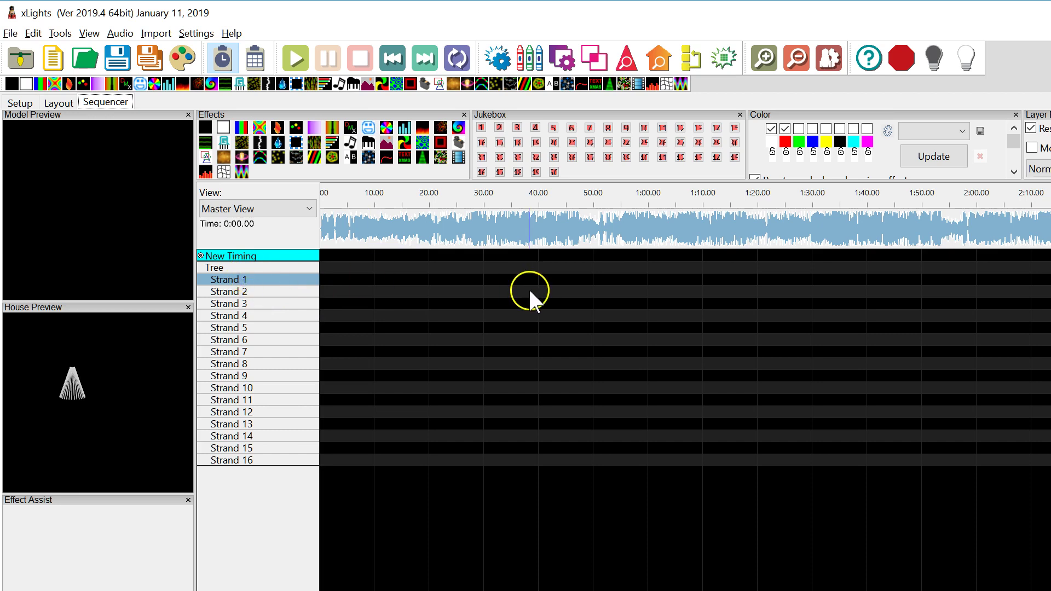
# Expand Strand 1 and scroll through Strands 1–3 to review the imported node effects
pyautogui.doubleClick(215, 280)
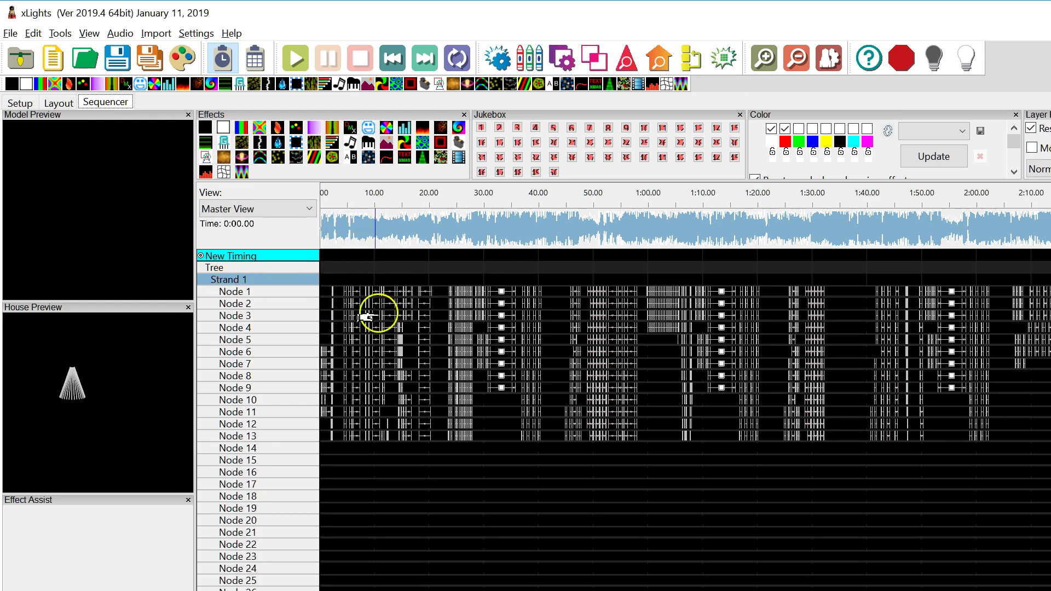
pyautogui.scroll(-6, 378, 410)
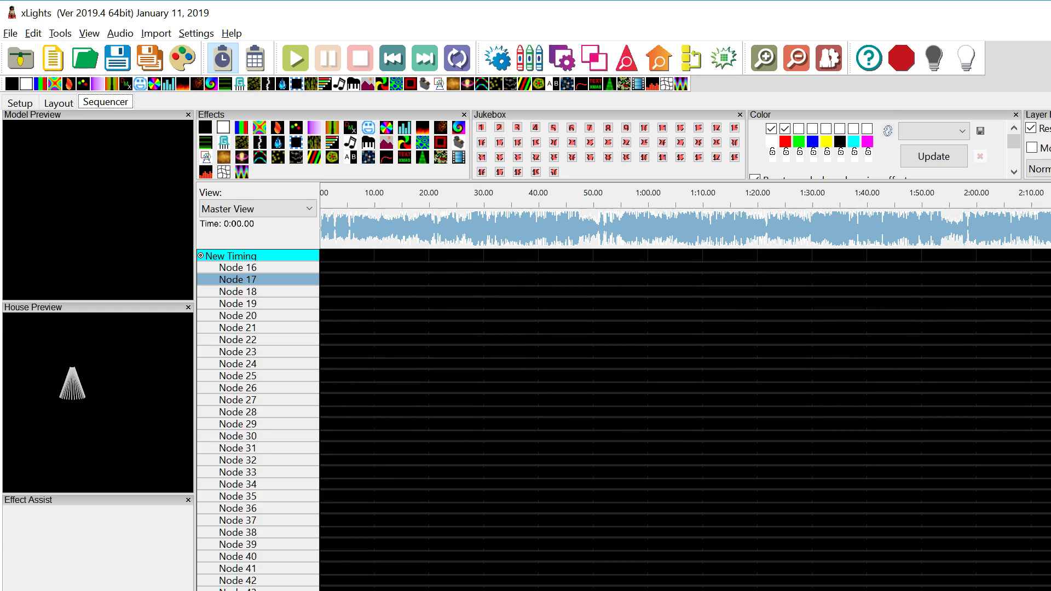
pyautogui.scroll(-9, 558, 355)
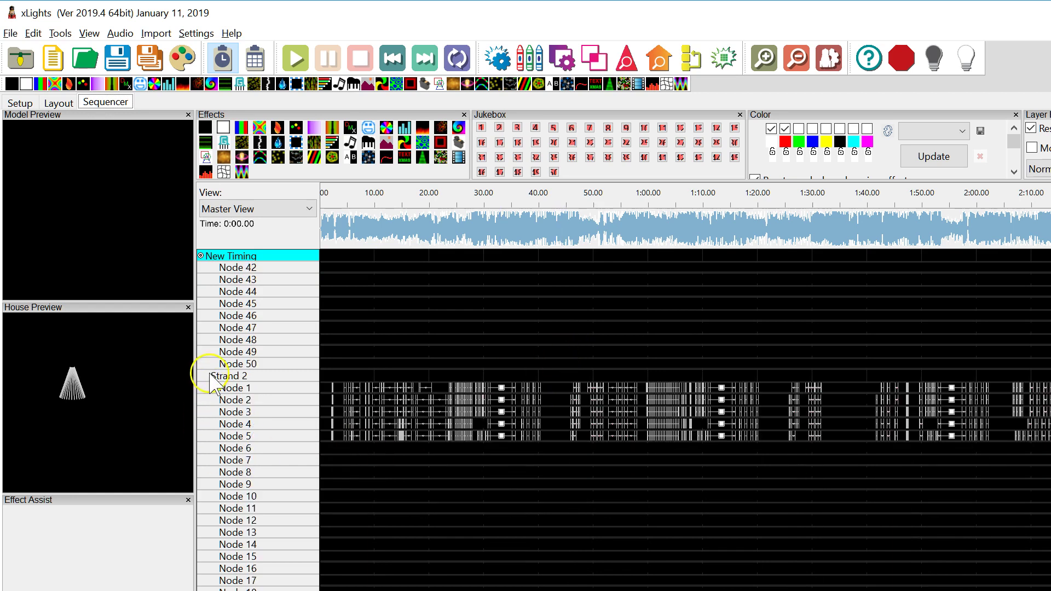
pyautogui.scroll(-2, 279, 564)
pyautogui.scroll(-3, 279, 564)
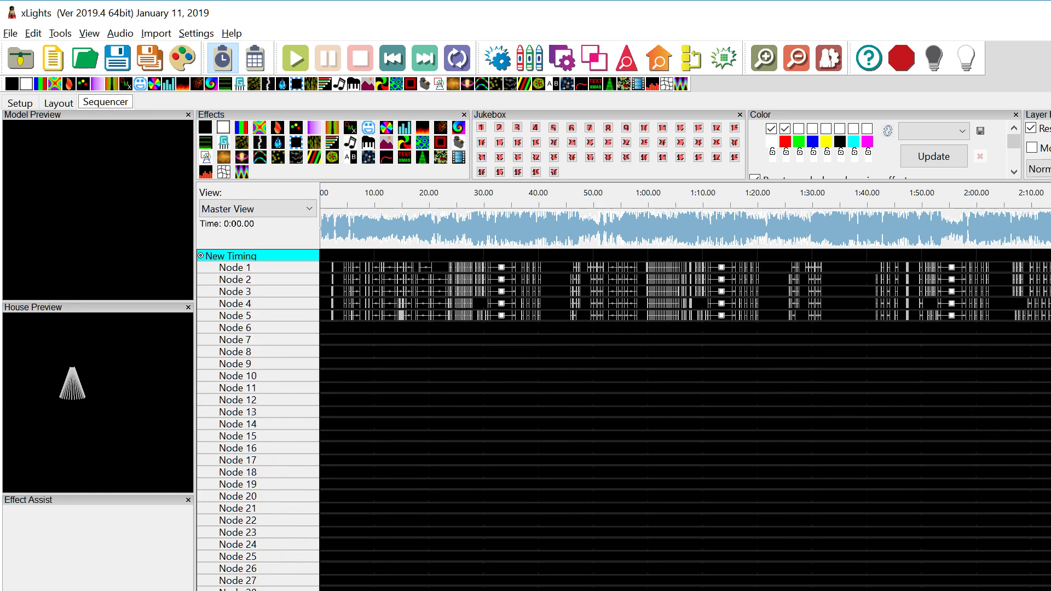
pyautogui.scroll(-10, 279, 564)
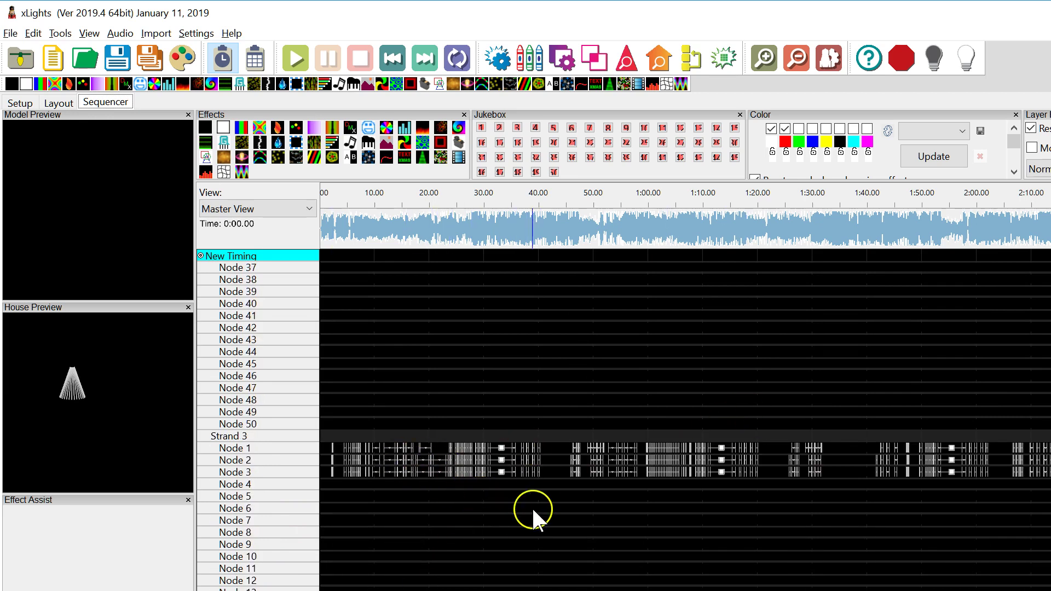
pyautogui.scroll(15, 526, 507)
pyautogui.scroll(20, 506, 478)
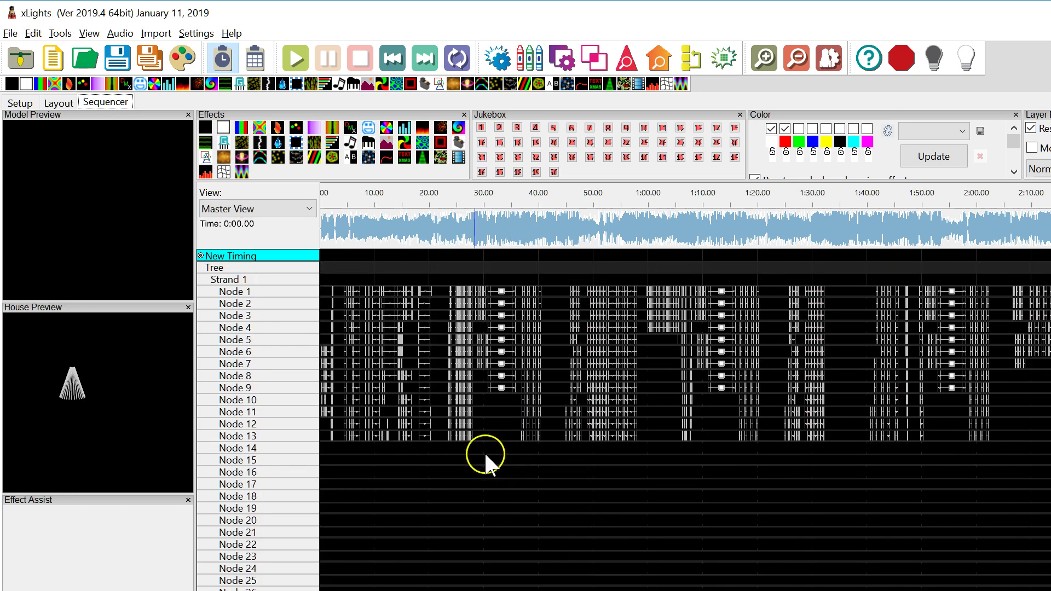
pyautogui.click(495, 422)
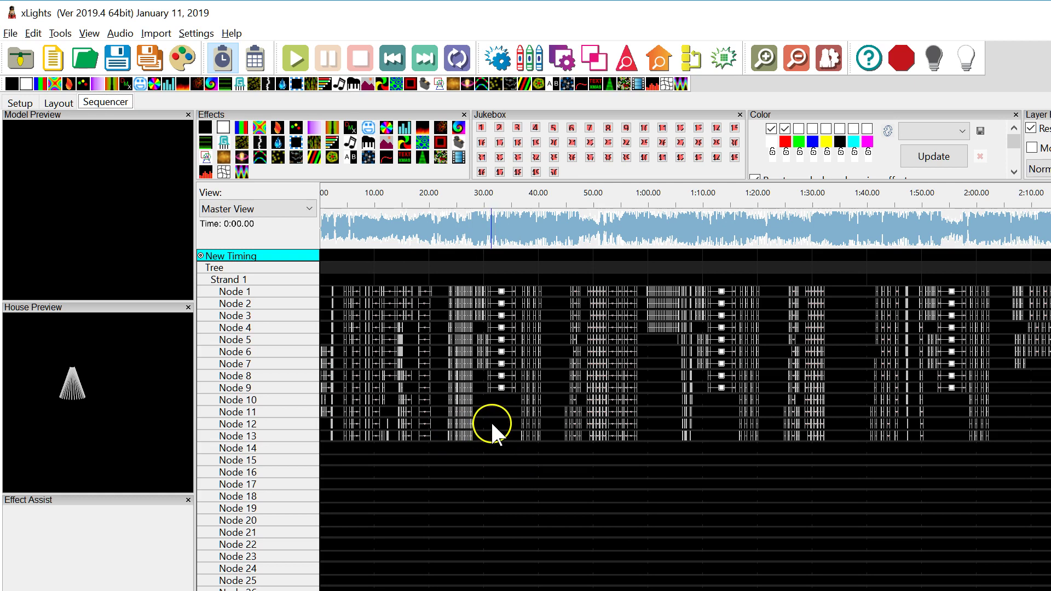